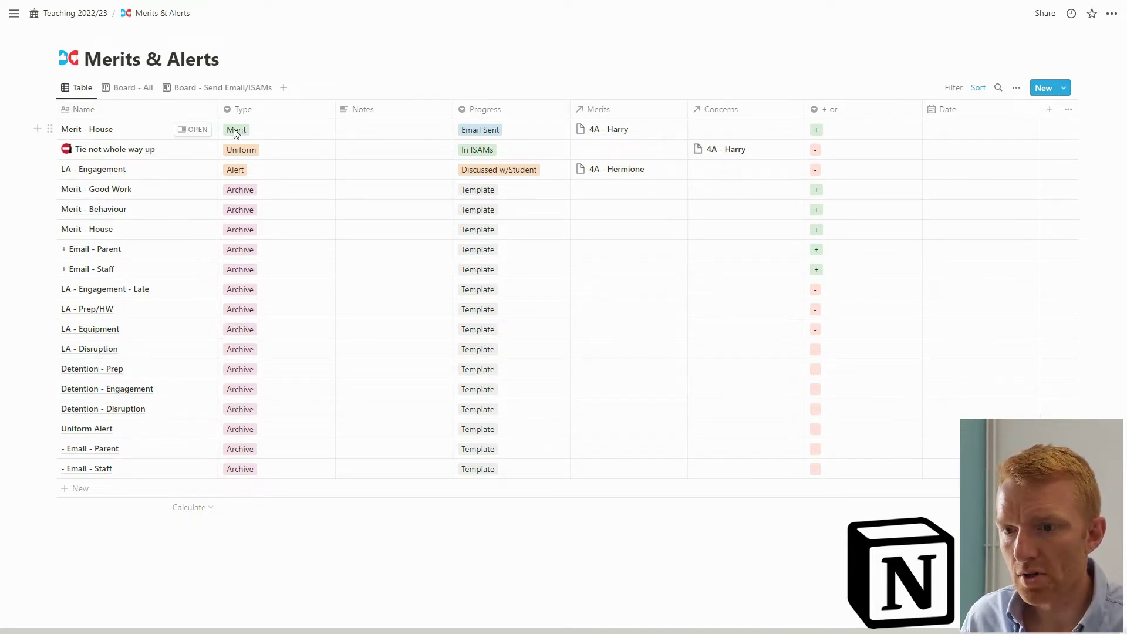
Review the Name and Type column options, including the Type property's list of options
{"action": "left_click", "coordinate": [159, 111]}
{"action": "left_click", "coordinate": [161, 115]}
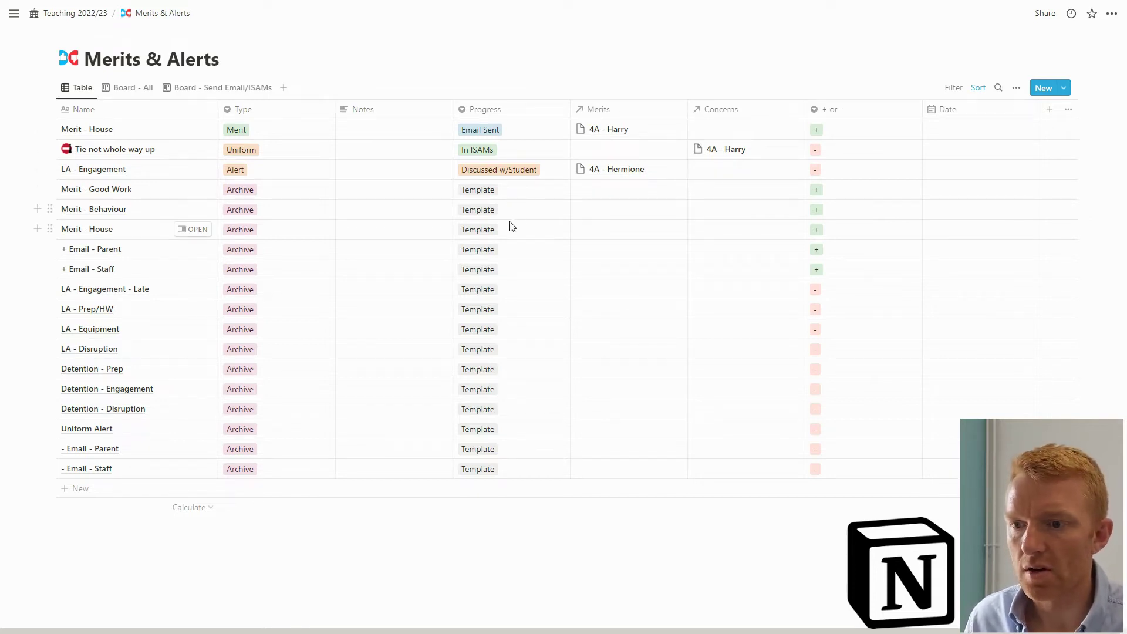
{"action": "left_click", "coordinate": [262, 109]}
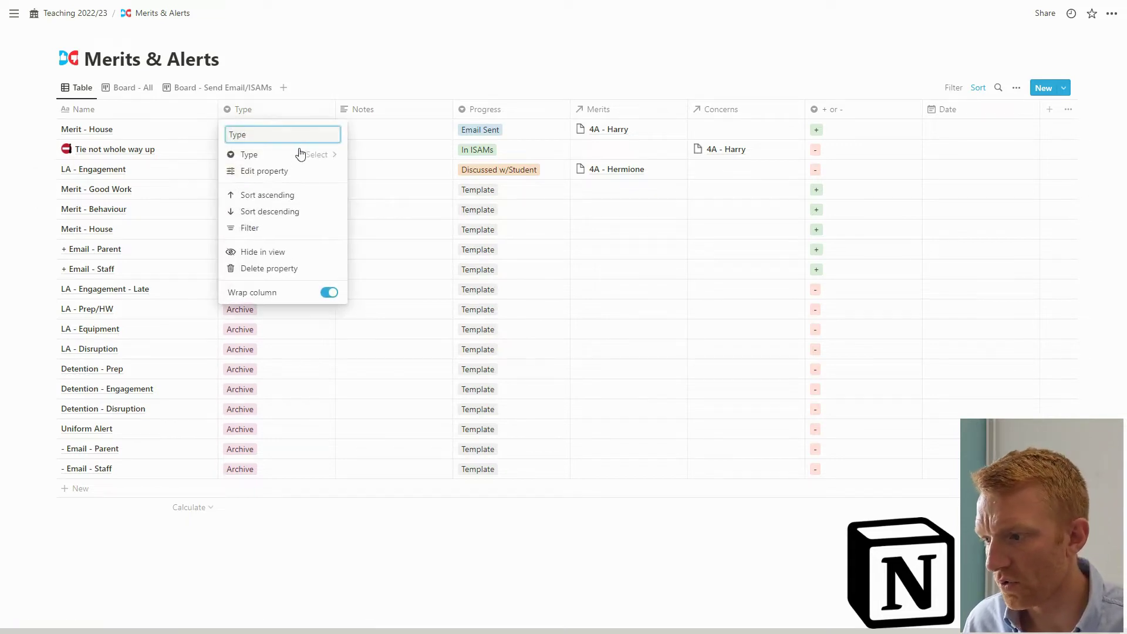
{"action": "left_click", "coordinate": [294, 174]}
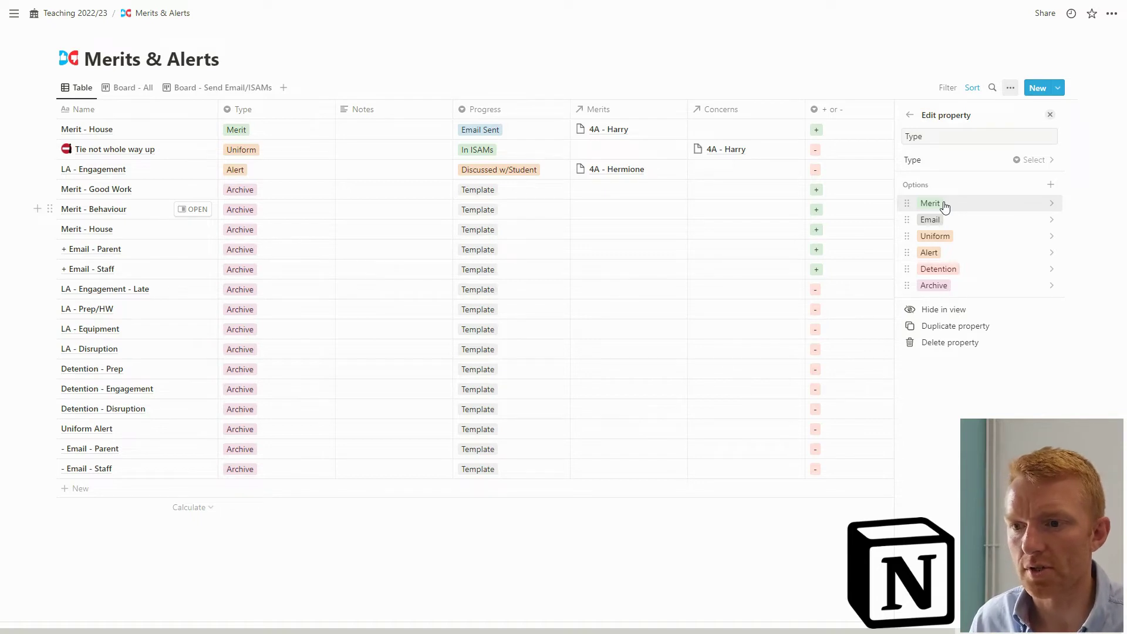
{"action": "left_click", "coordinate": [390, 40]}
Note on the Tie not whole way up alert that it's the student's second time this week
{"action": "left_click", "coordinate": [363, 129]}
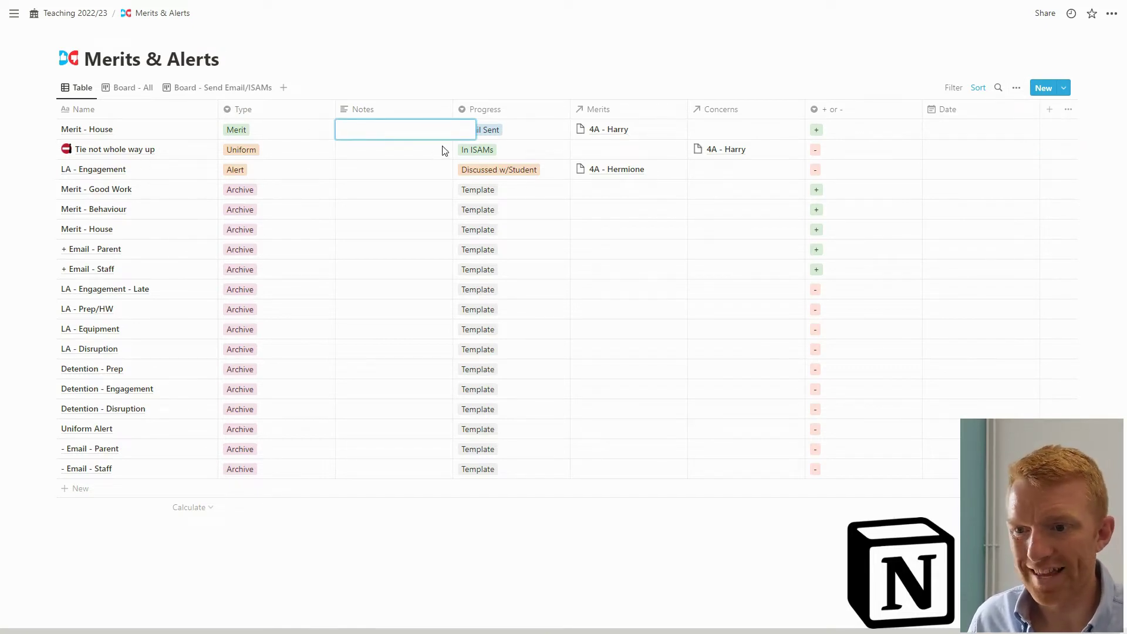
{"action": "key", "text": "Escape"}
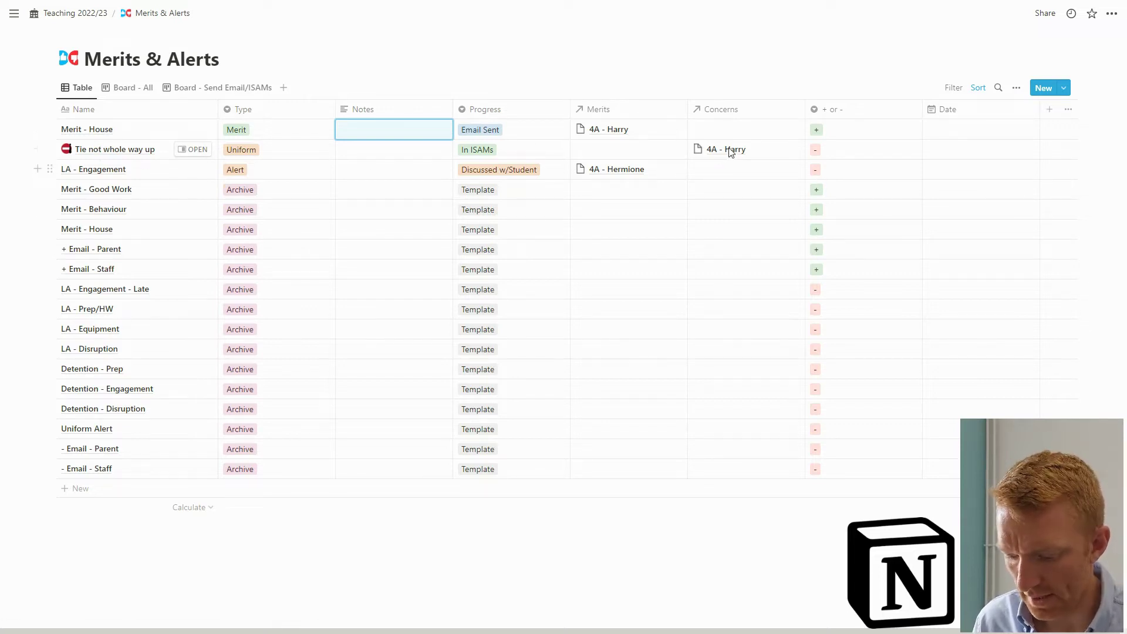
{"action": "left_click", "coordinate": [354, 152]}
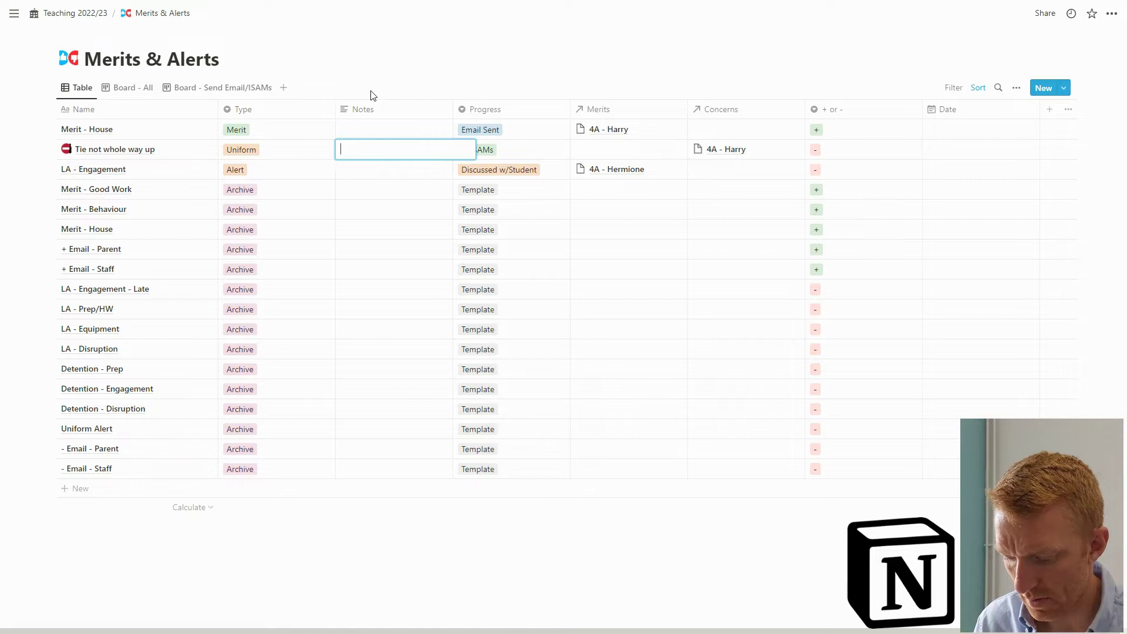
{"action": "type", "text": "2nd time th"}
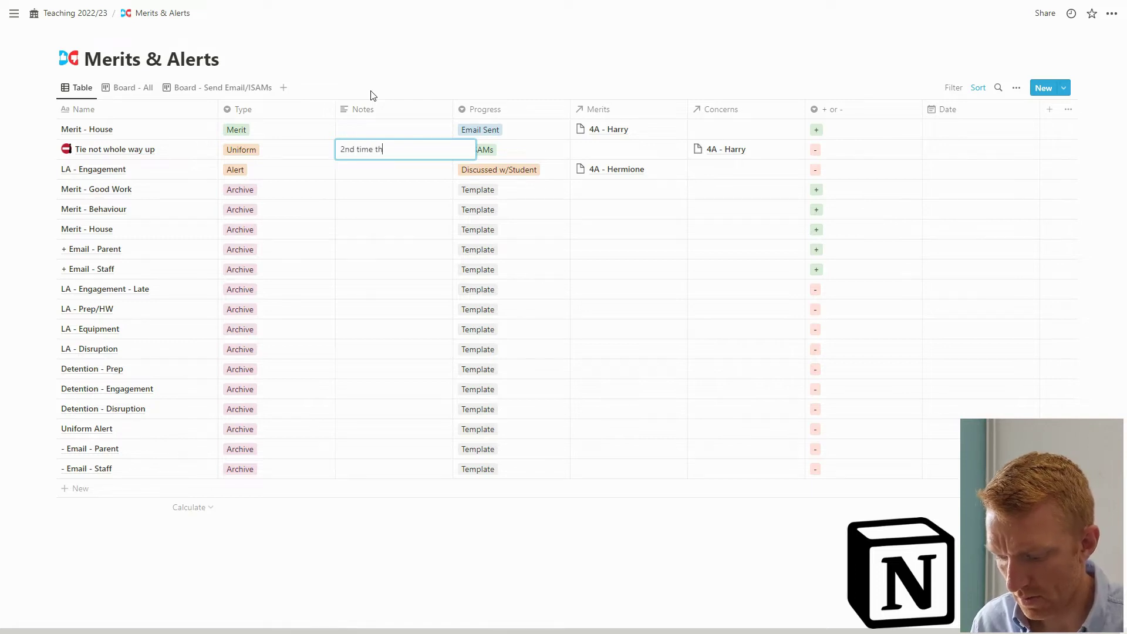
{"action": "type", "text": "is week "}
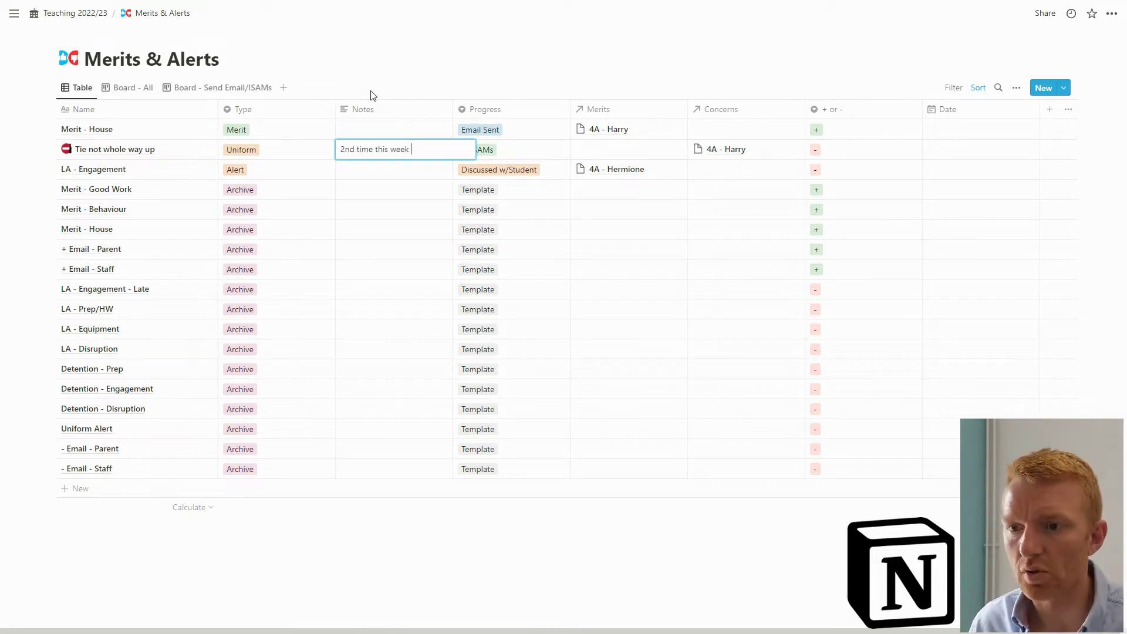
{"action": "type", "text": "for Harry"}
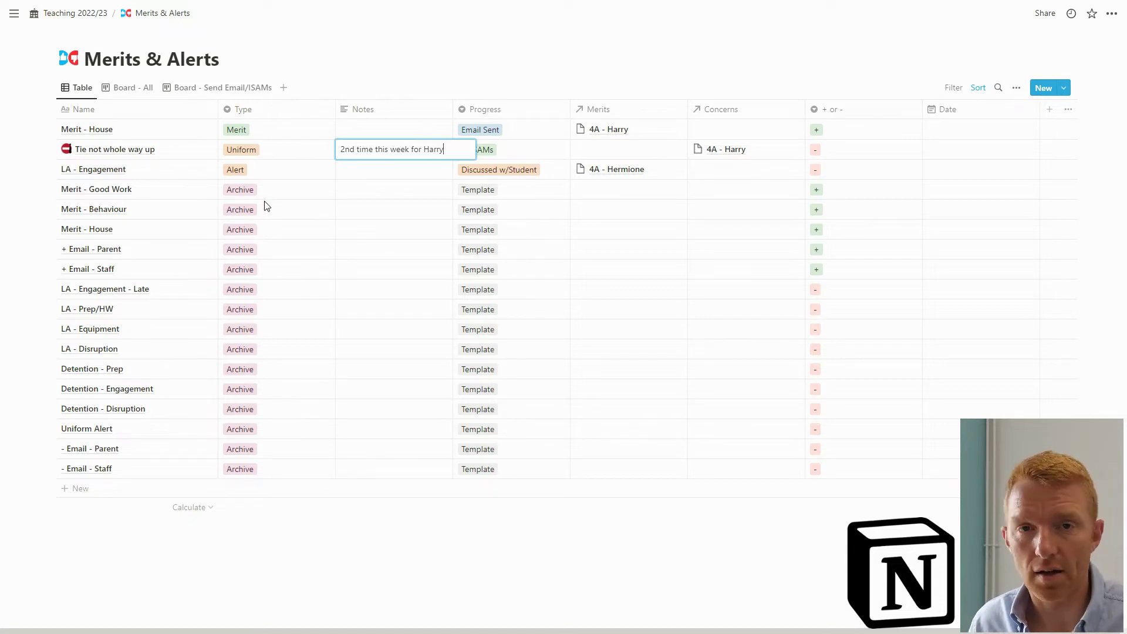
{"action": "key", "text": "Escape"}
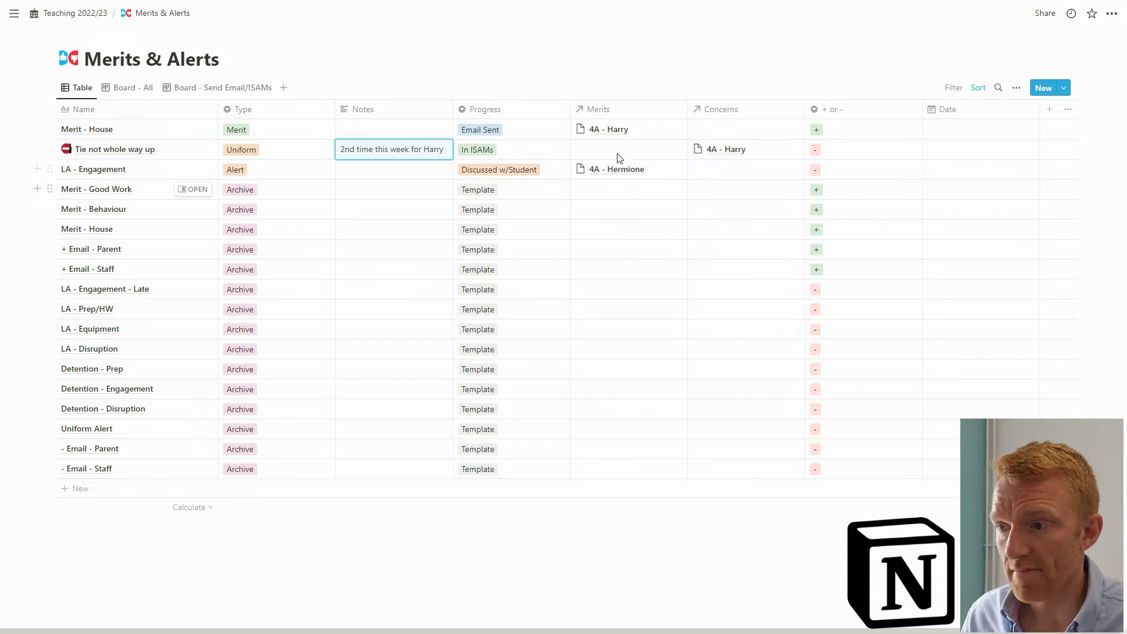
Confirm the Merits relation targets Students 22/23, then open Merit - Behaviour's Merits picker
{"action": "left_click", "coordinate": [610, 107]}
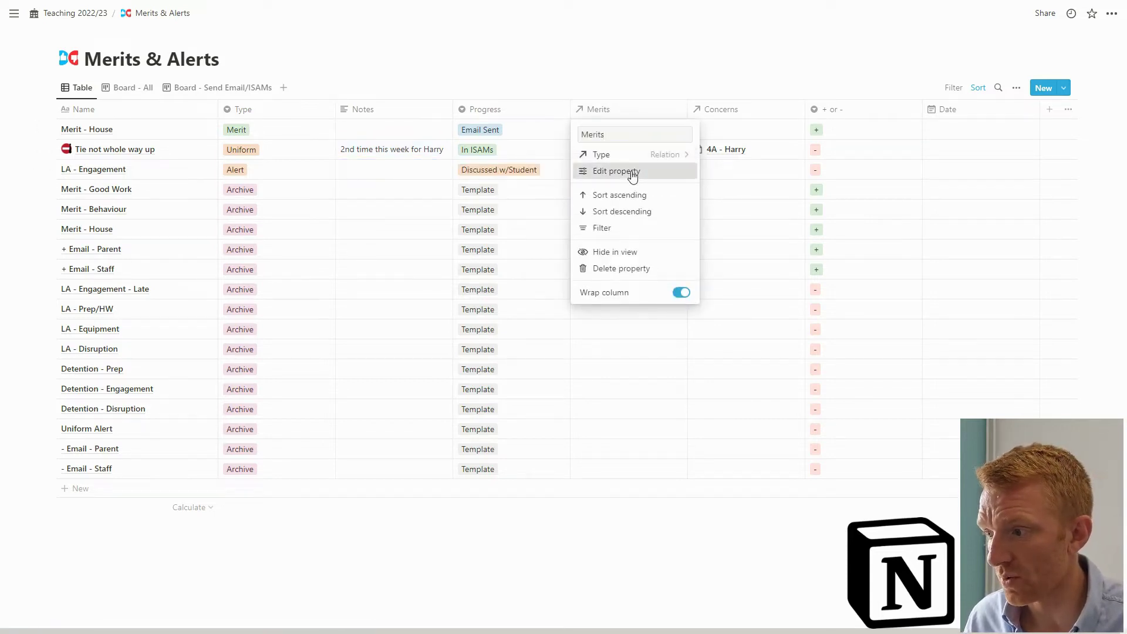
{"action": "left_click", "coordinate": [627, 171]}
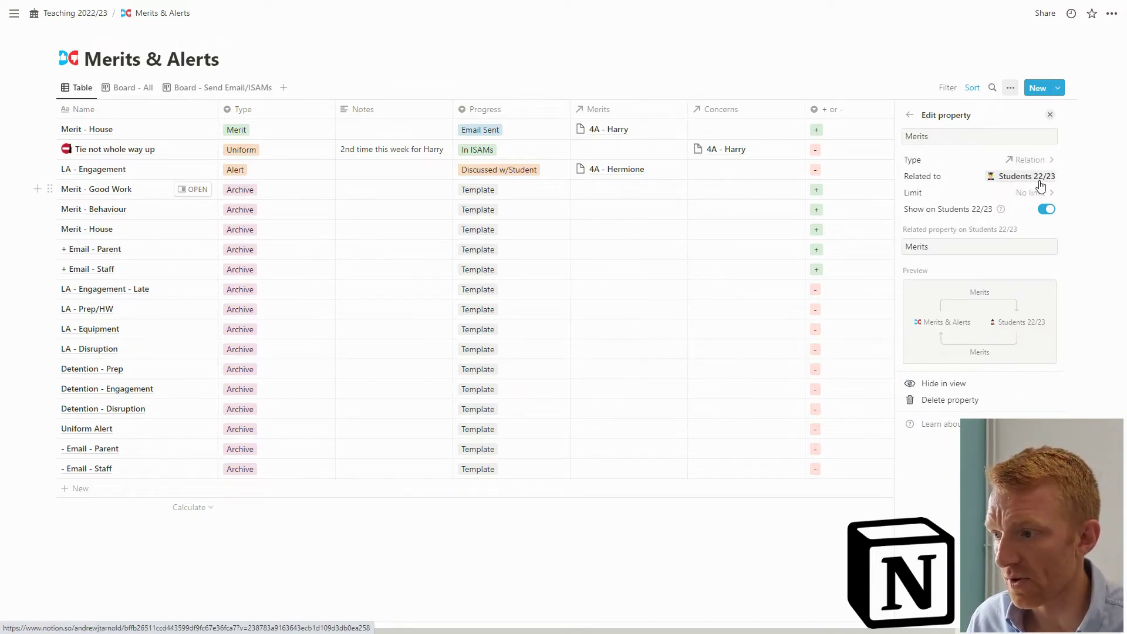
{"action": "left_click", "coordinate": [910, 114]}
{"action": "left_click", "coordinate": [617, 207]}
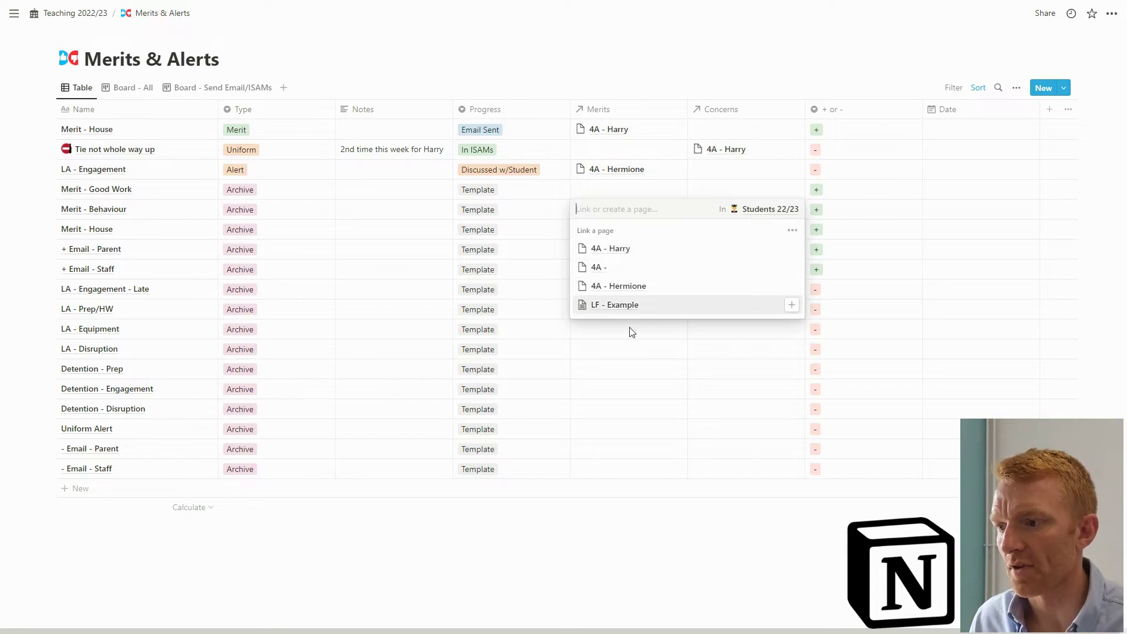
{"action": "key", "text": "Escape"}
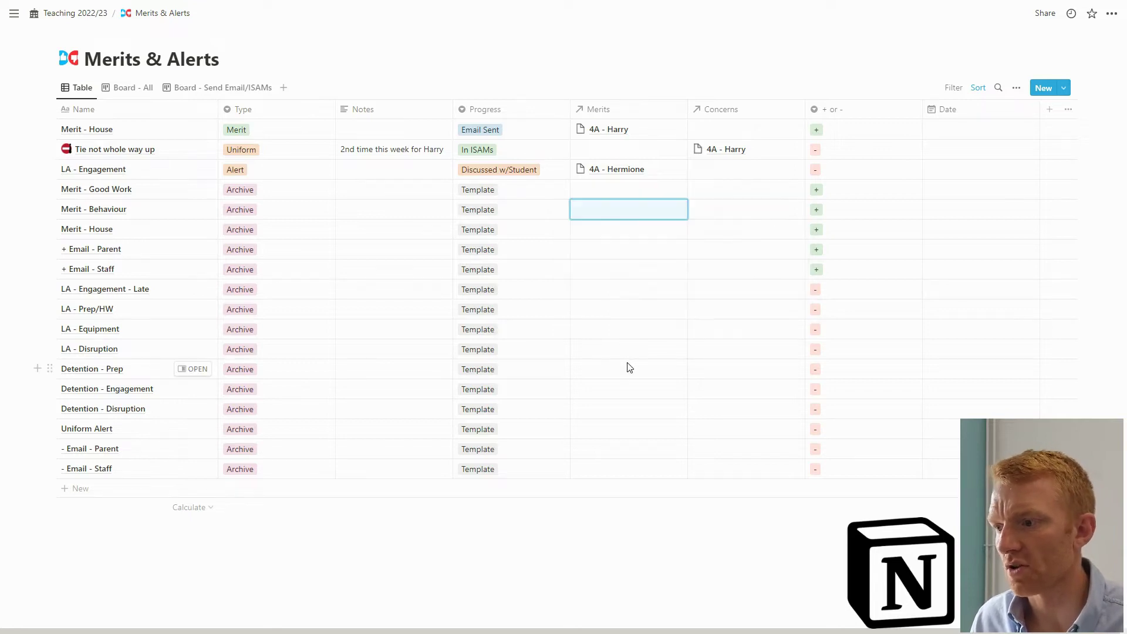
{"action": "left_click", "coordinate": [726, 168]}
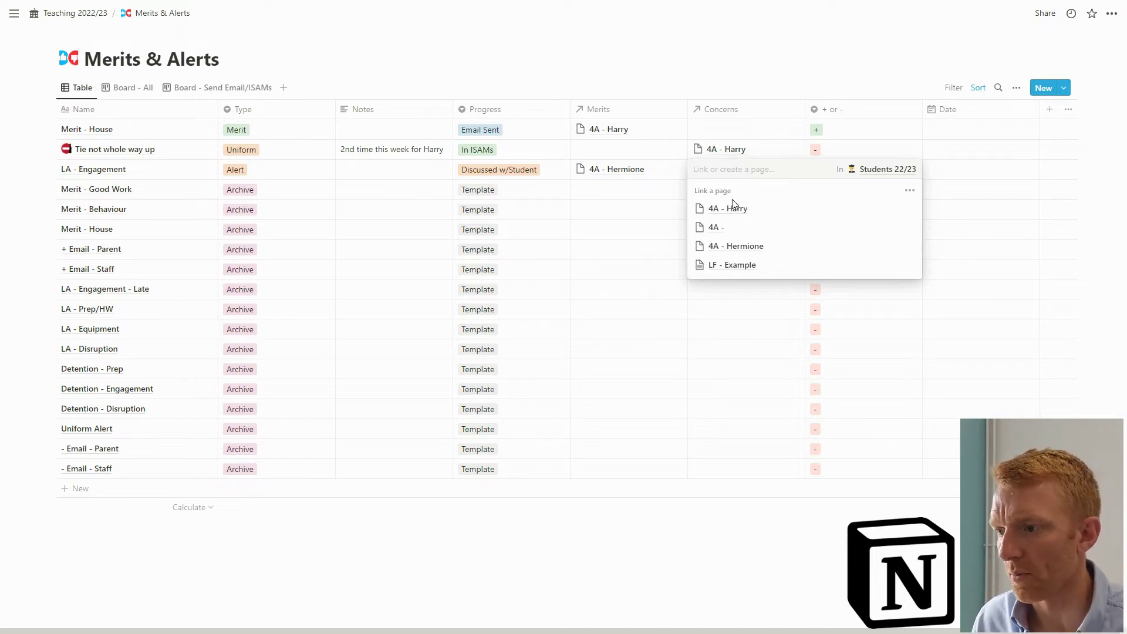
{"action": "key", "text": "Escape"}
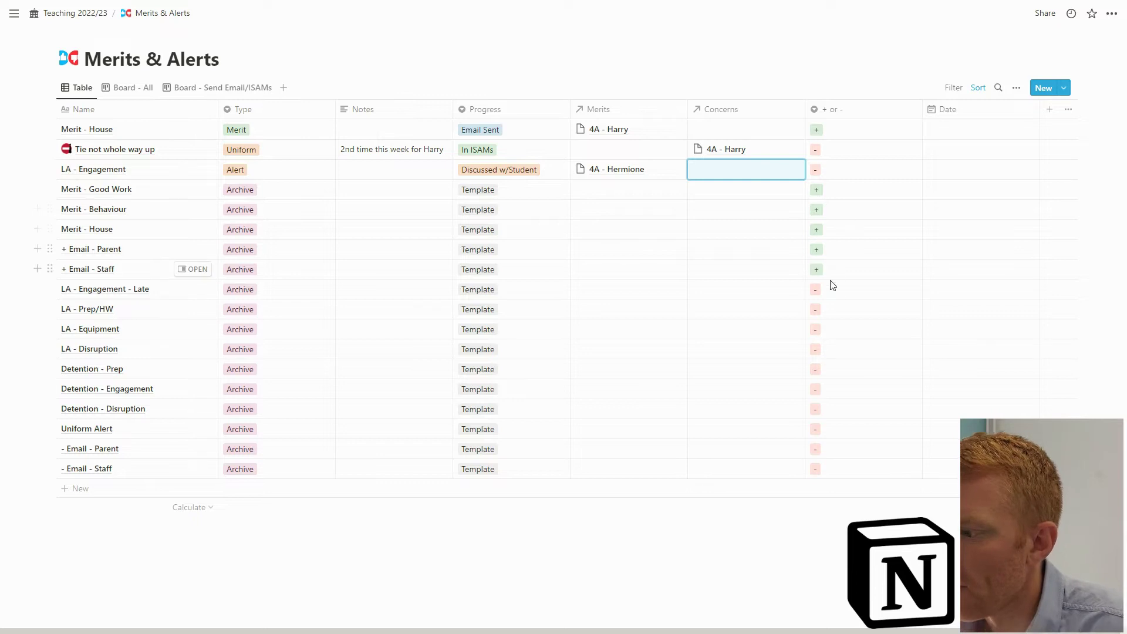
{"action": "left_click", "coordinate": [957, 134]}
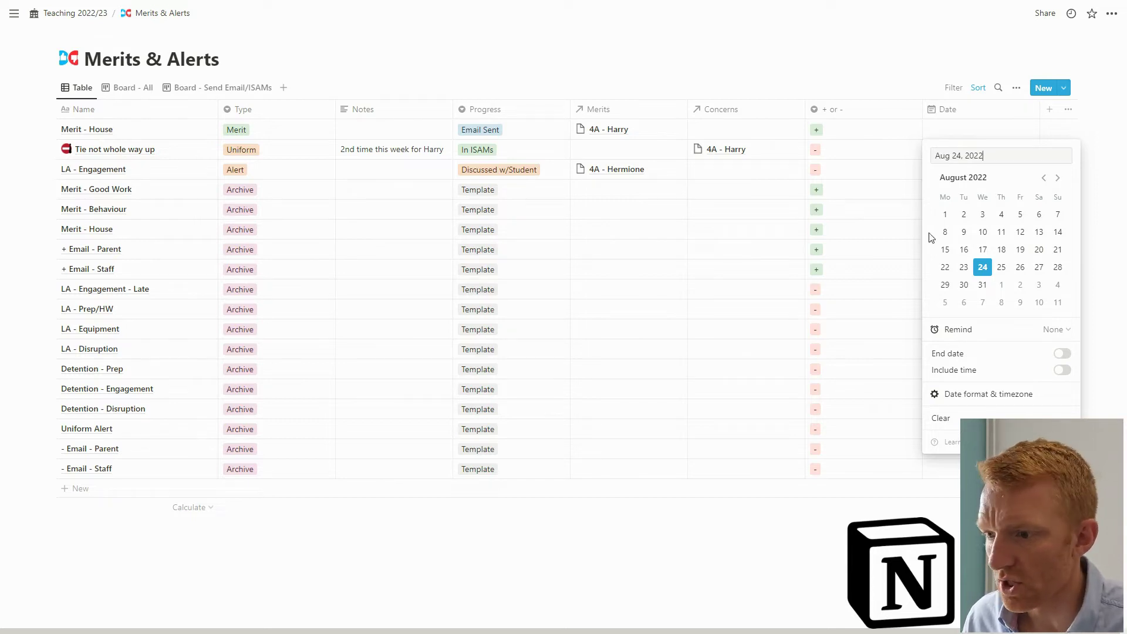
{"action": "key", "text": "Escape"}
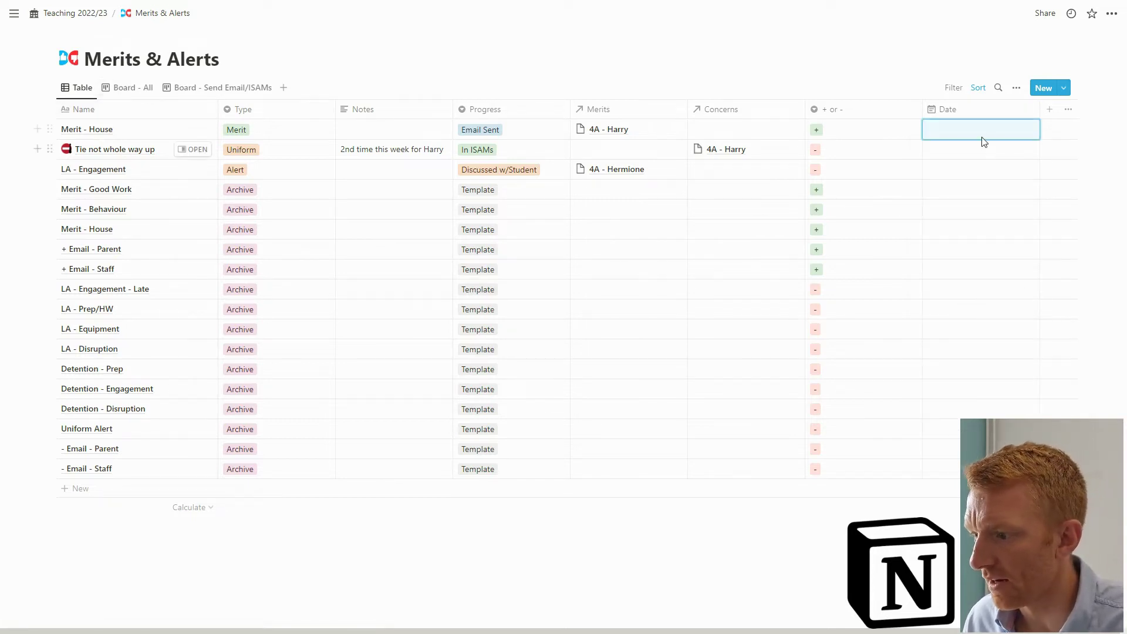
Create a new entry from the Alert - Prep/HW template in the New dropdown
{"action": "left_click", "coordinate": [1064, 89]}
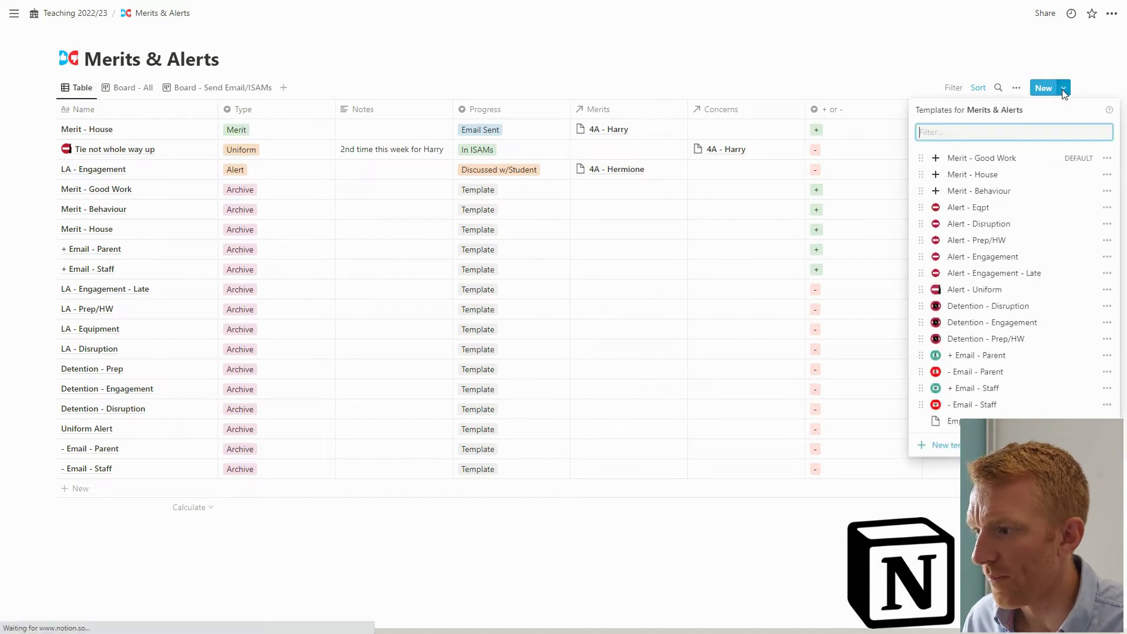
{"action": "left_click", "coordinate": [1063, 89]}
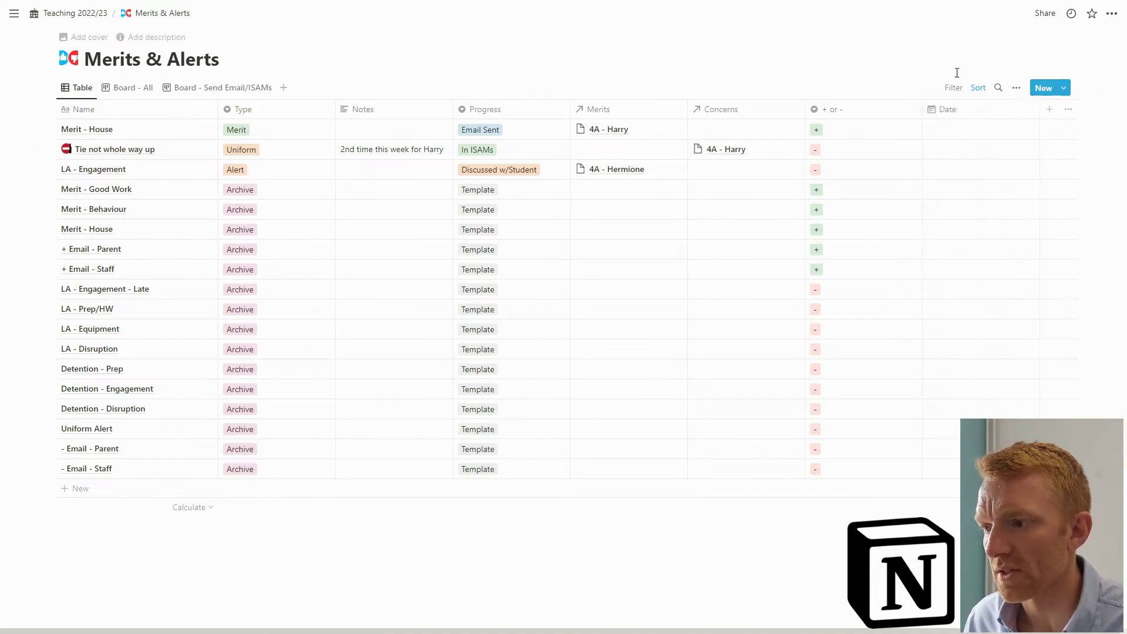
{"action": "left_click", "coordinate": [1065, 88]}
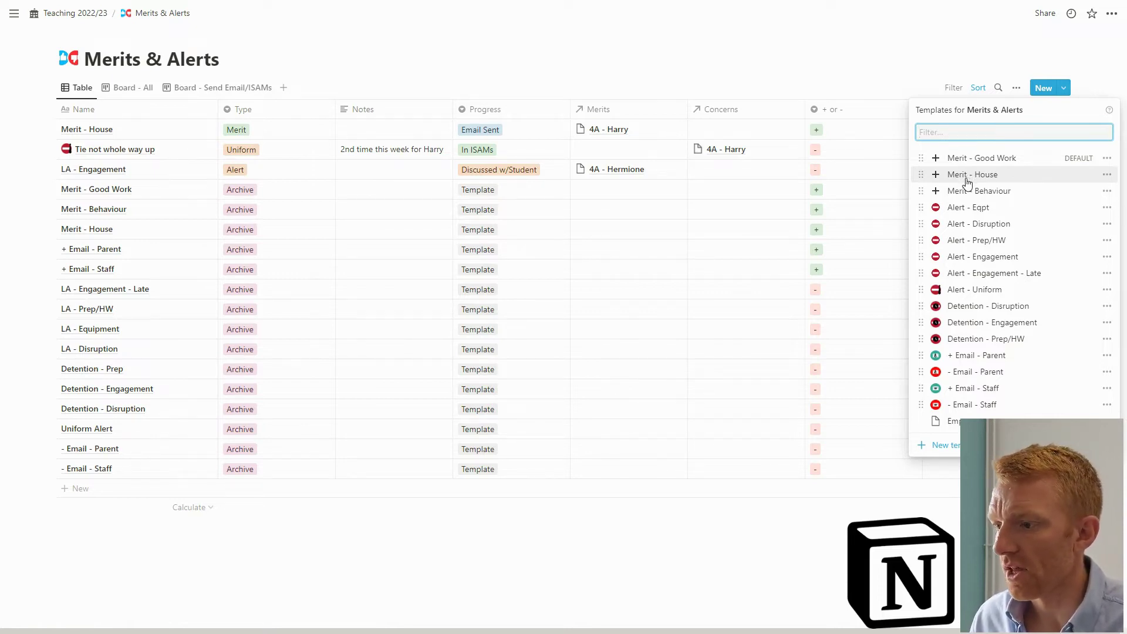
{"action": "left_click", "coordinate": [936, 55]}
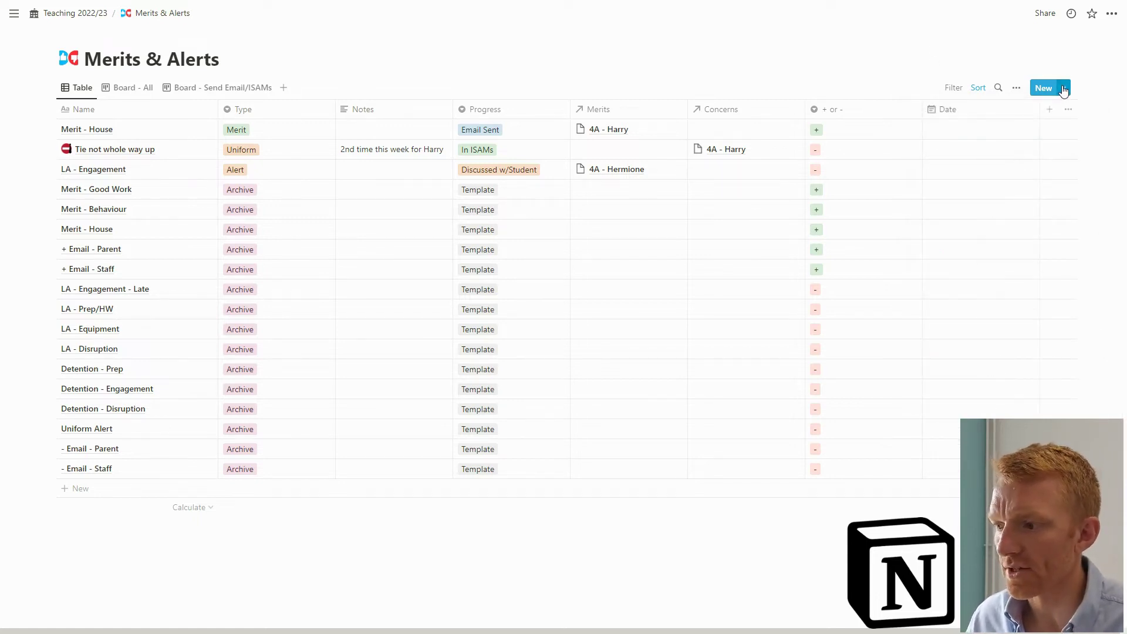
{"action": "left_click", "coordinate": [1064, 89]}
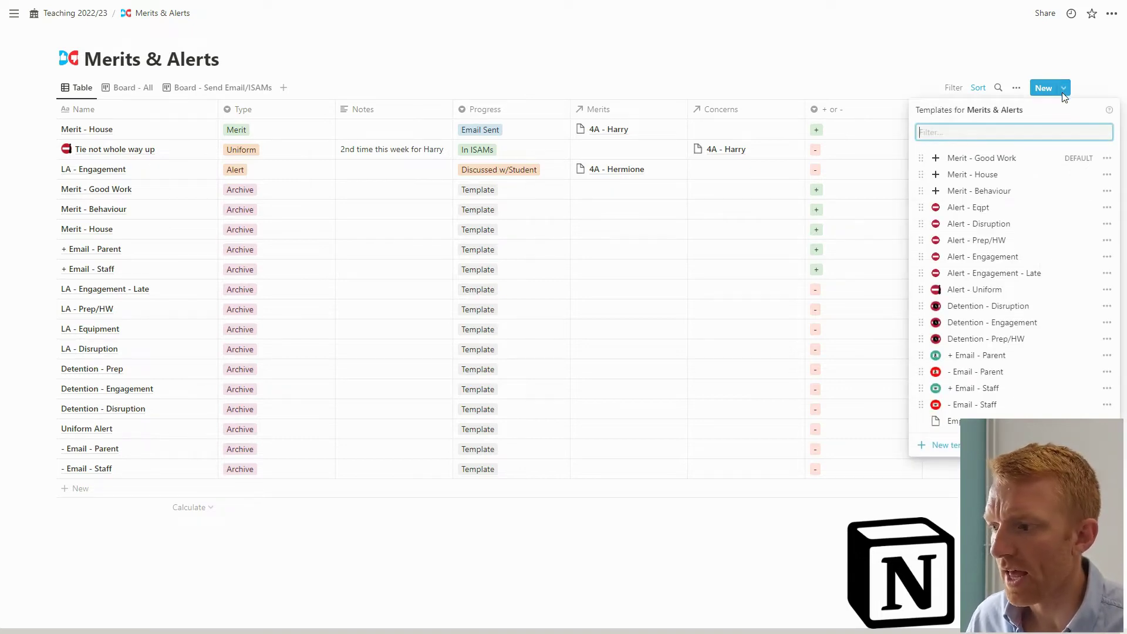
{"action": "left_click", "coordinate": [982, 240]}
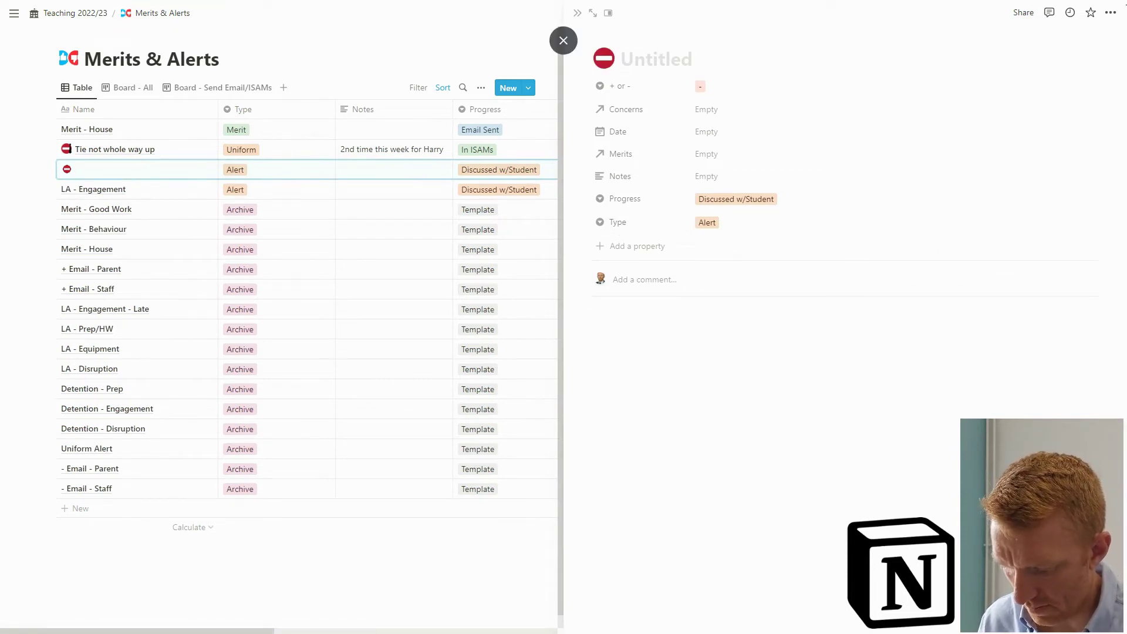
Title the alert with the student's name plus 'no prep', link that student, and date it 24 August 2022
{"action": "type", "text": "Her"}
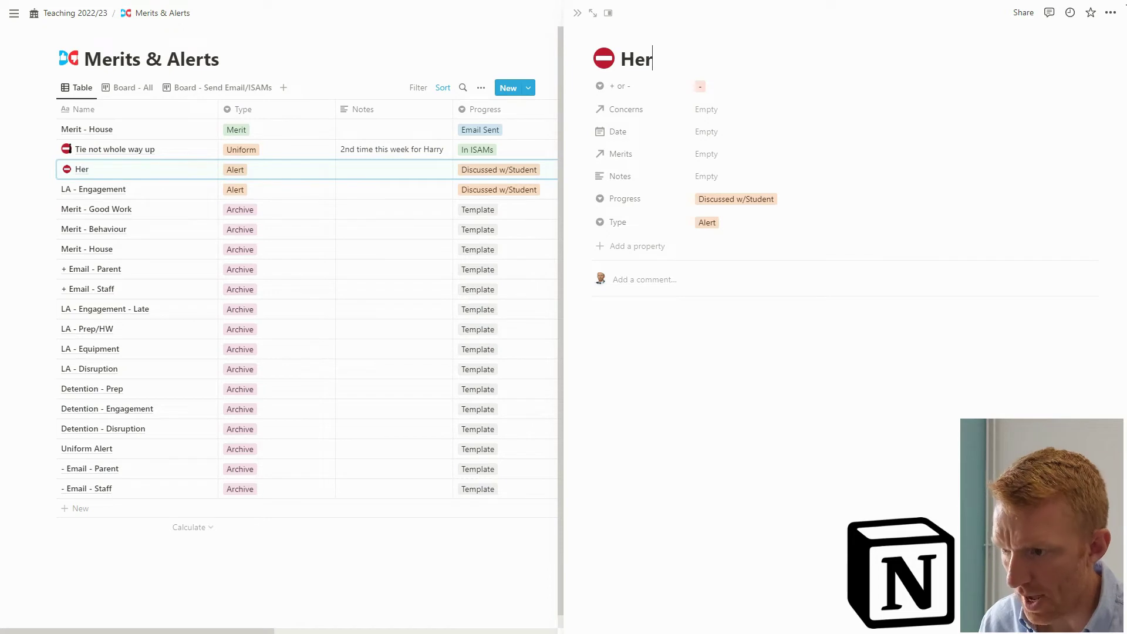
{"action": "type", "text": "mione no prep"}
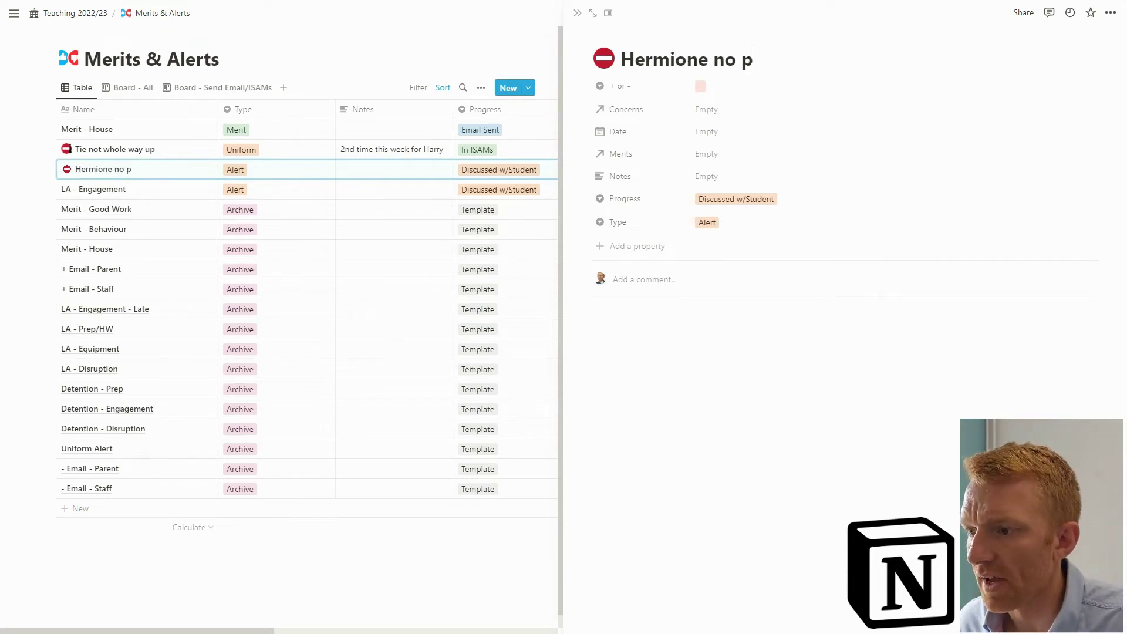
{"action": "left_click", "coordinate": [739, 111]}
{"action": "left_click", "coordinate": [746, 186]}
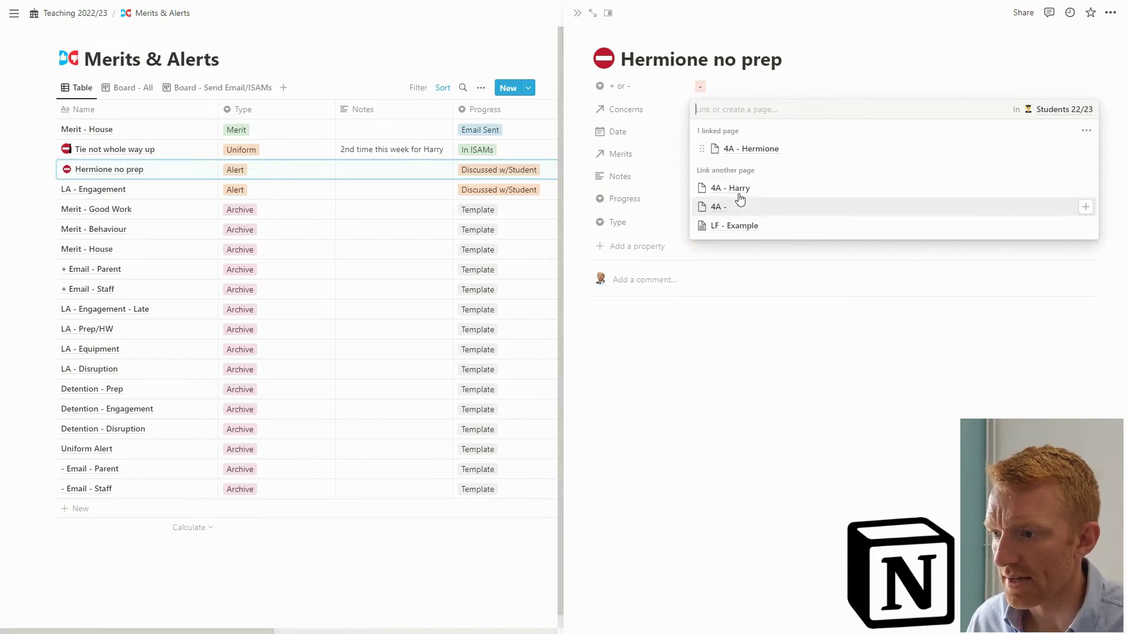
{"action": "left_click", "coordinate": [710, 335]}
{"action": "left_click", "coordinate": [714, 130]}
{"action": "left_click", "coordinate": [750, 267]}
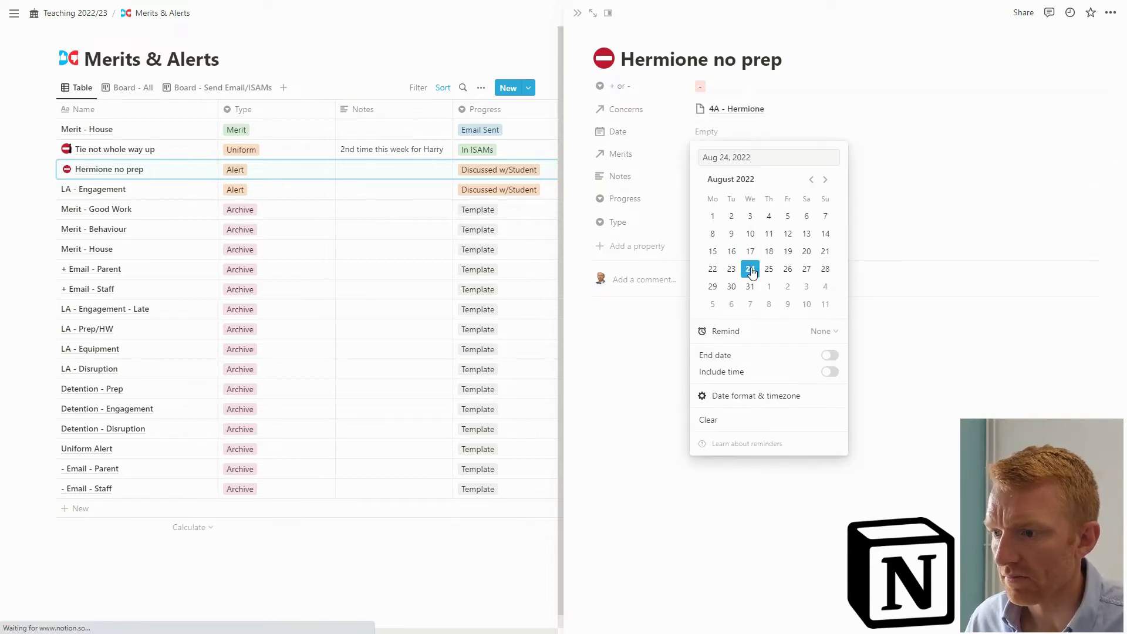
{"action": "left_click", "coordinate": [734, 526]}
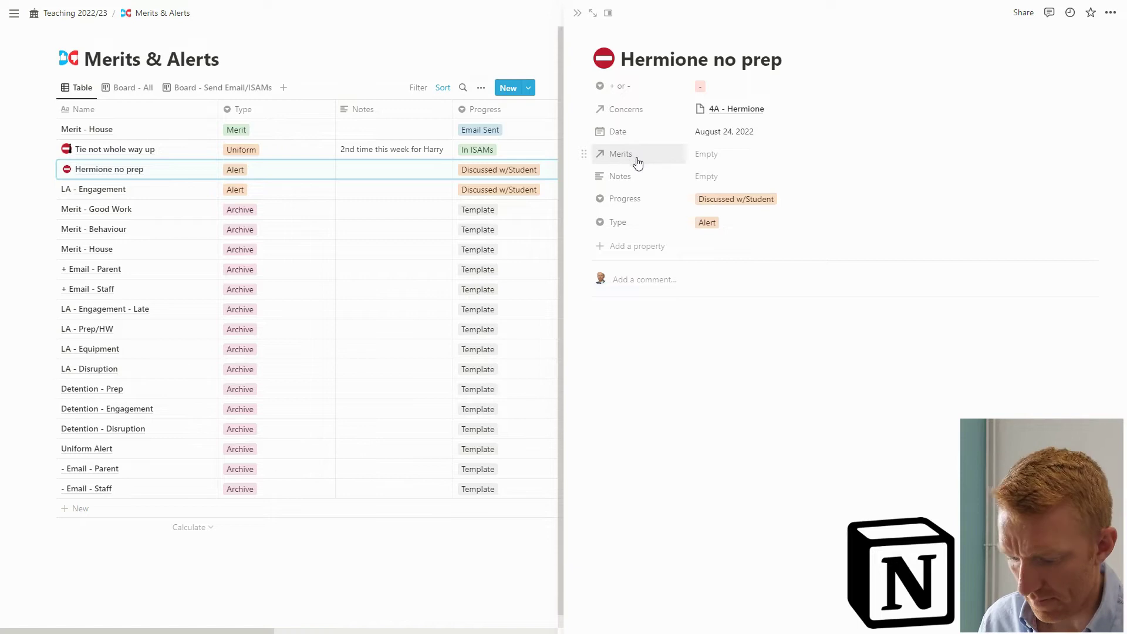
Add the note 'Spoke aty end of lesson and she will hand in tomorrow' and close the side peek
{"action": "left_click", "coordinate": [721, 176]}
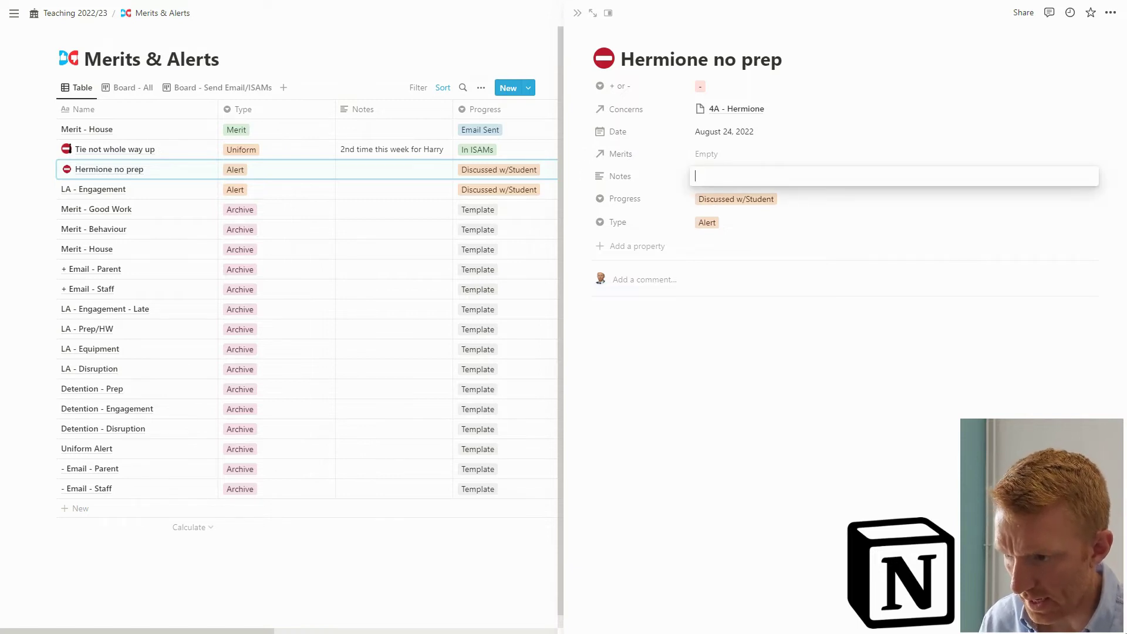
{"action": "type", "text": "Spoke aty e"}
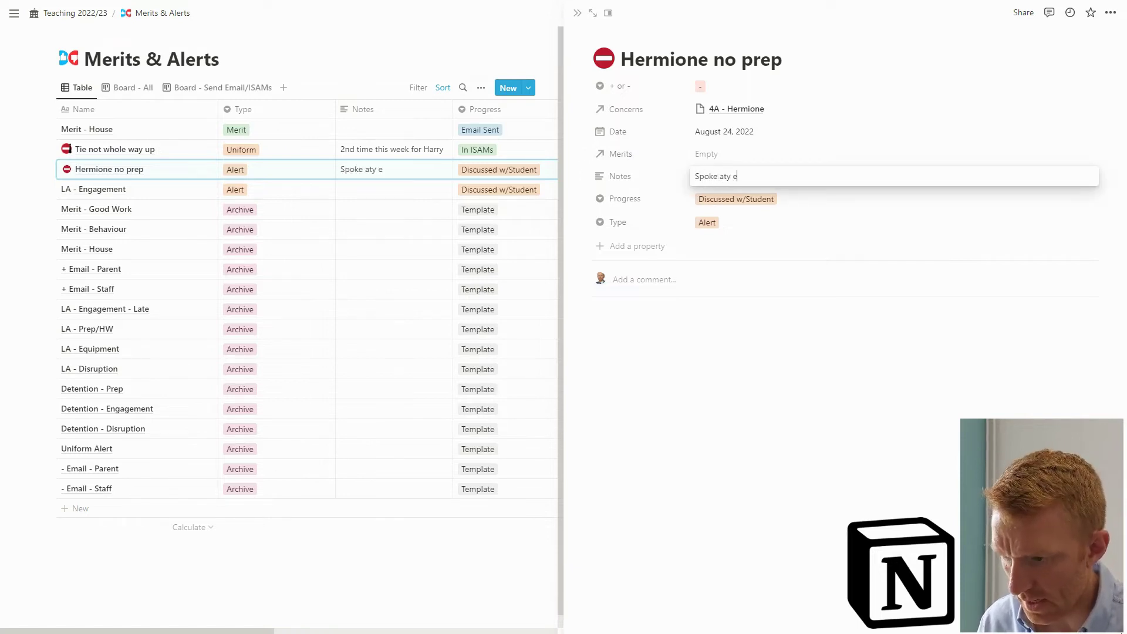
{"action": "type", "text": "nd of less"}
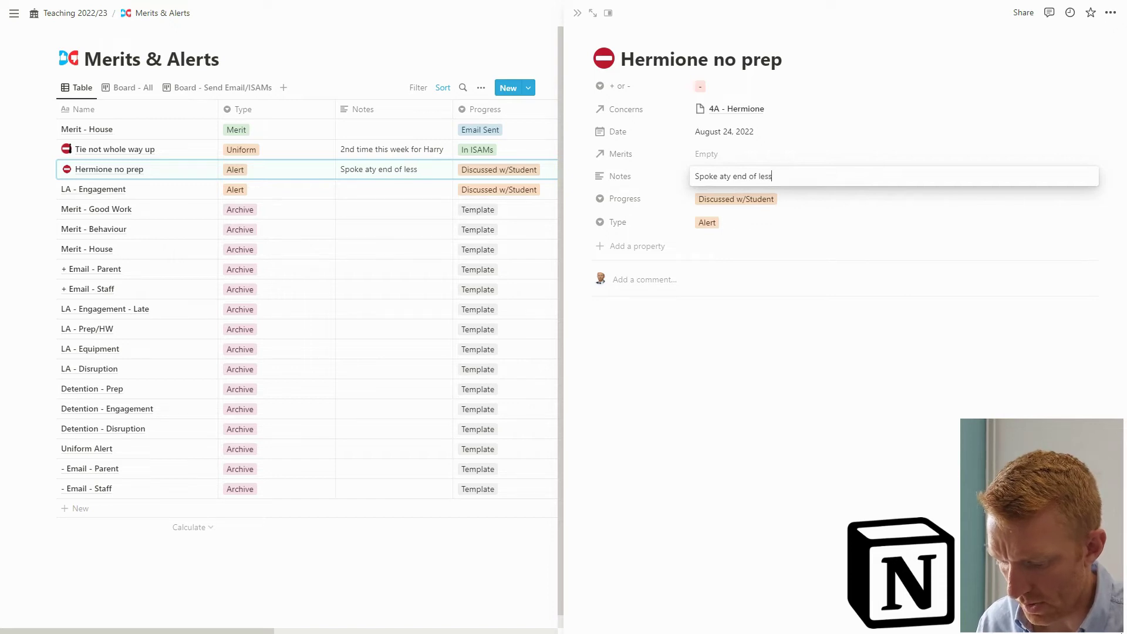
{"action": "type", "text": "on and she "}
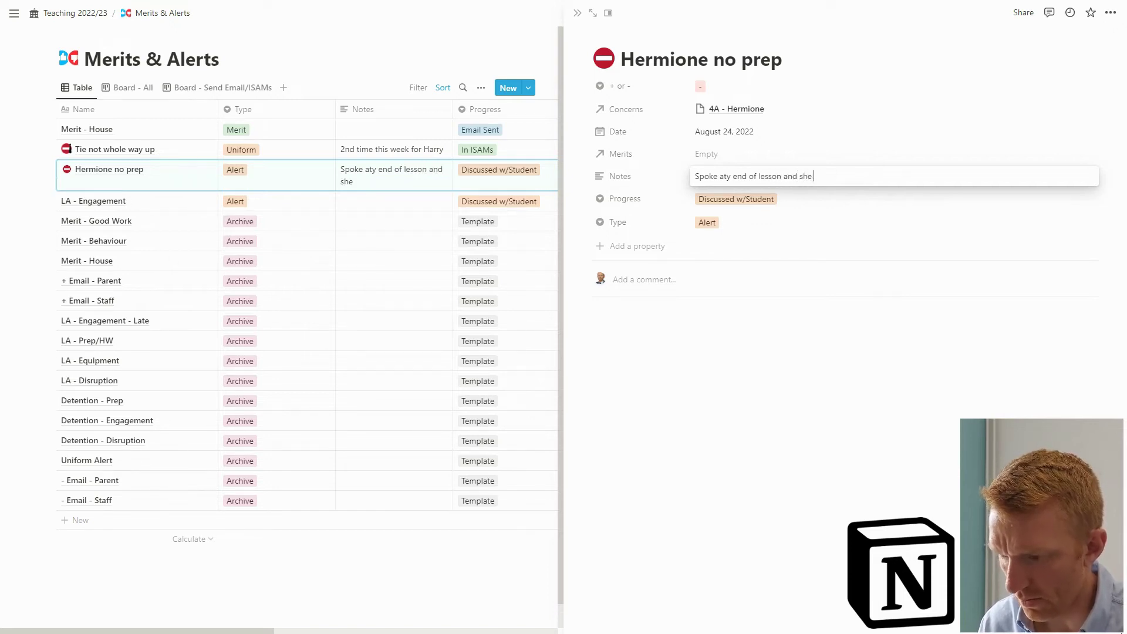
{"action": "type", "text": "will hand in tomorrow"}
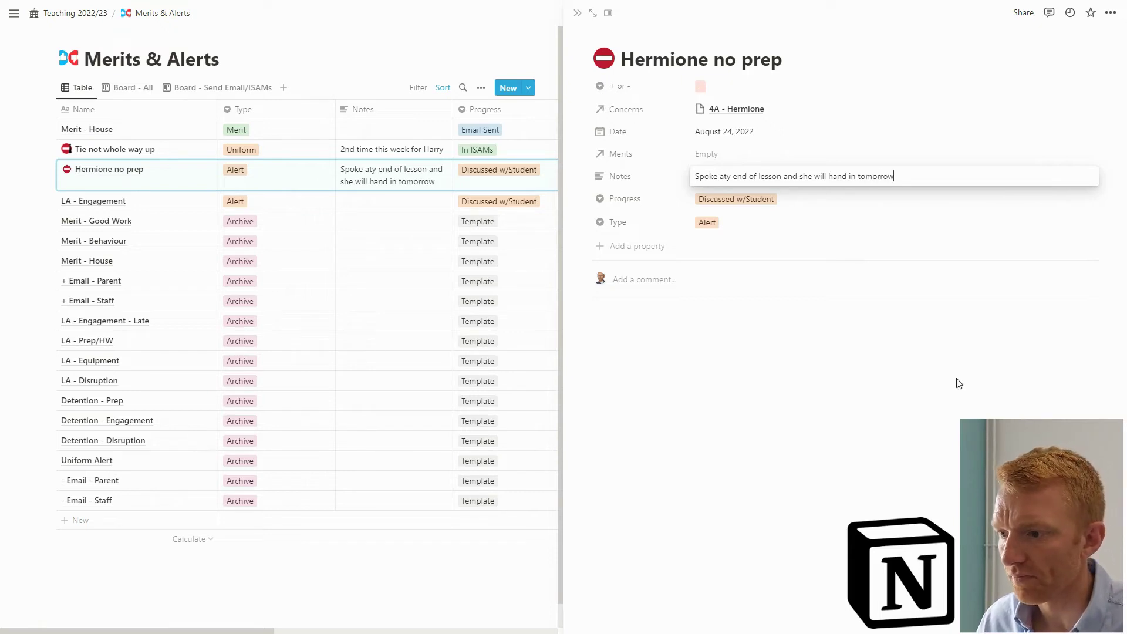
{"action": "left_click", "coordinate": [800, 468]}
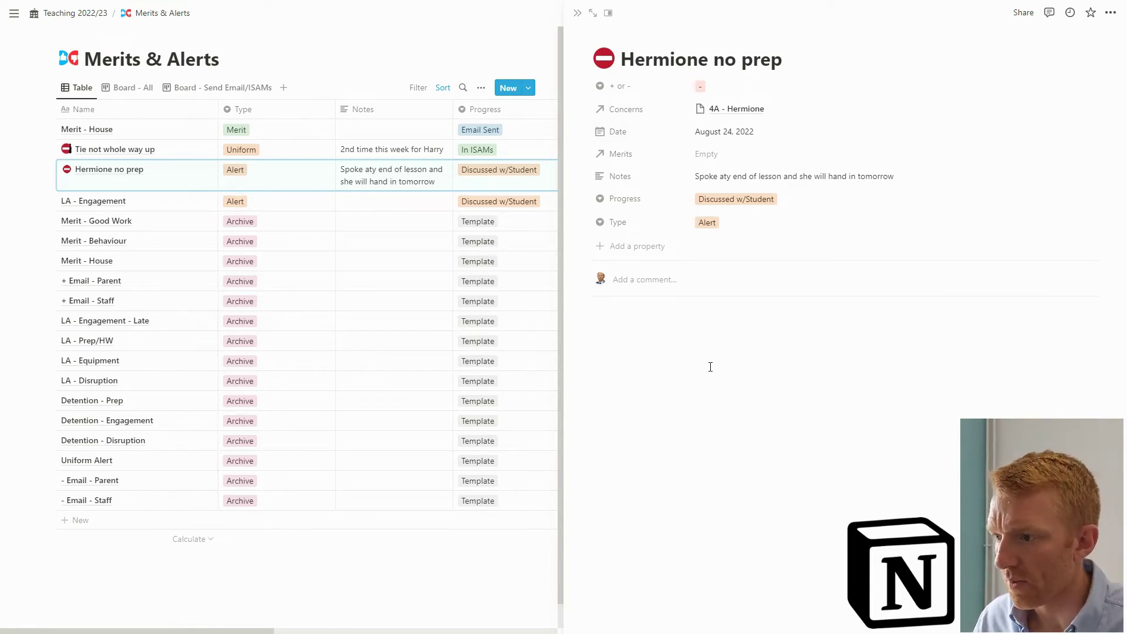
{"action": "left_click", "coordinate": [575, 13]}
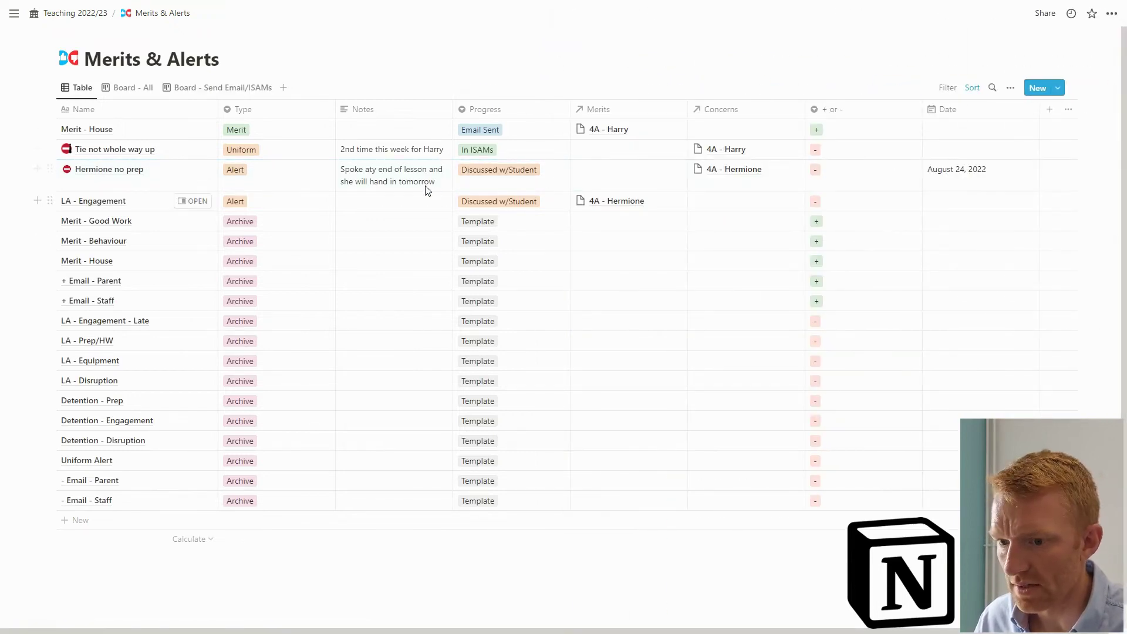
Create a Merit - House entry titled with the student's name plus 'helpful around house', linked to their 4A page
{"action": "left_click", "coordinate": [1057, 87]}
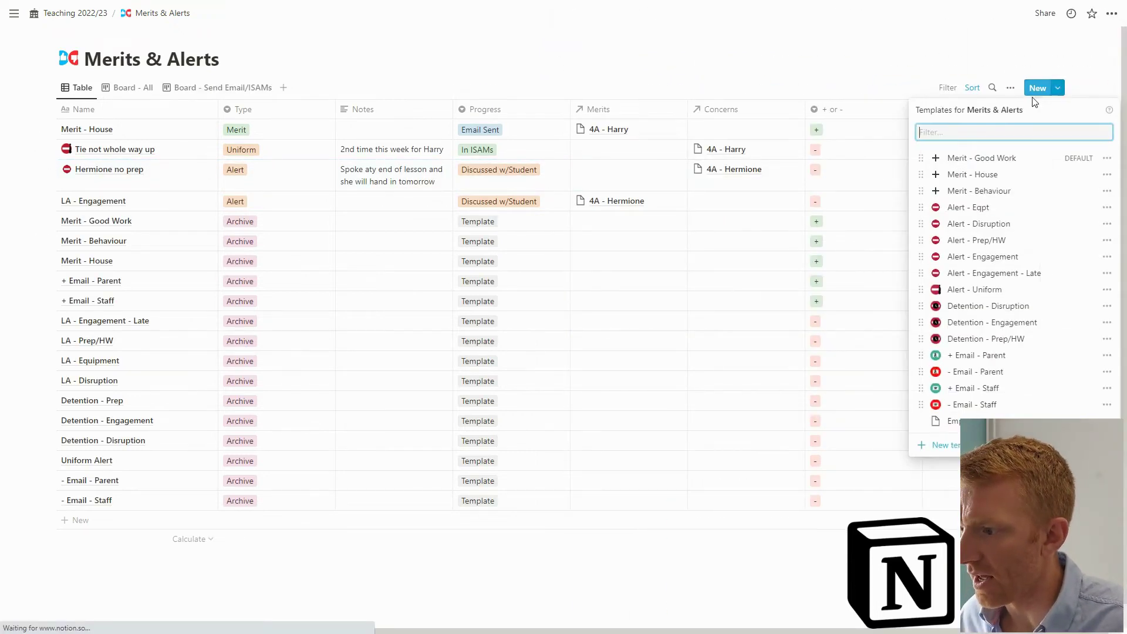
{"action": "left_click", "coordinate": [999, 177]}
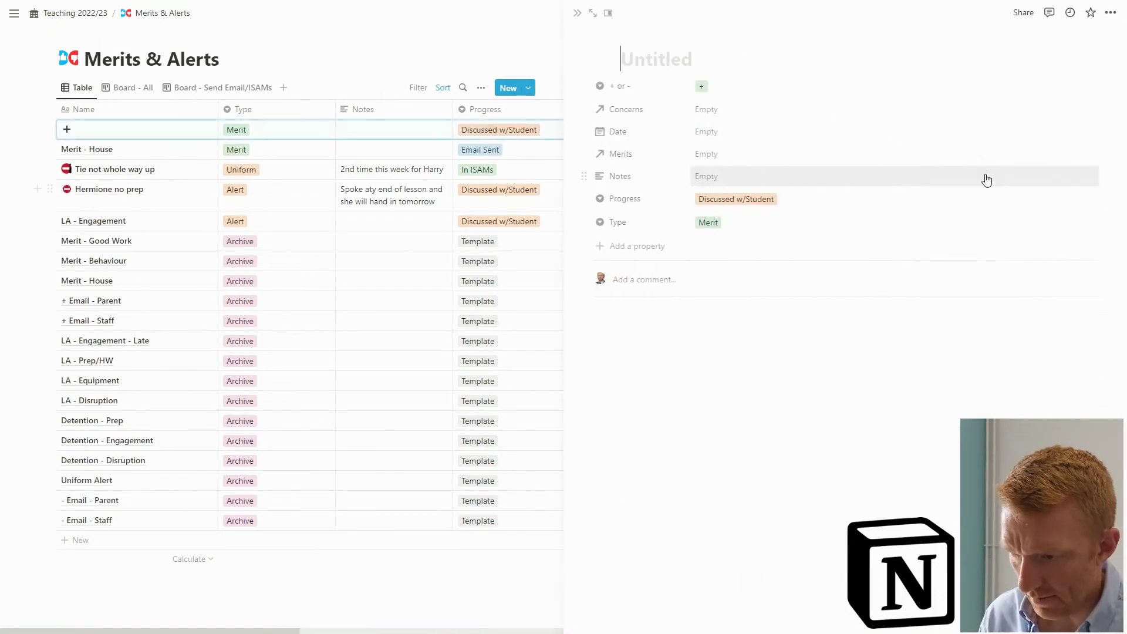
{"action": "type", "text": "Ha"}
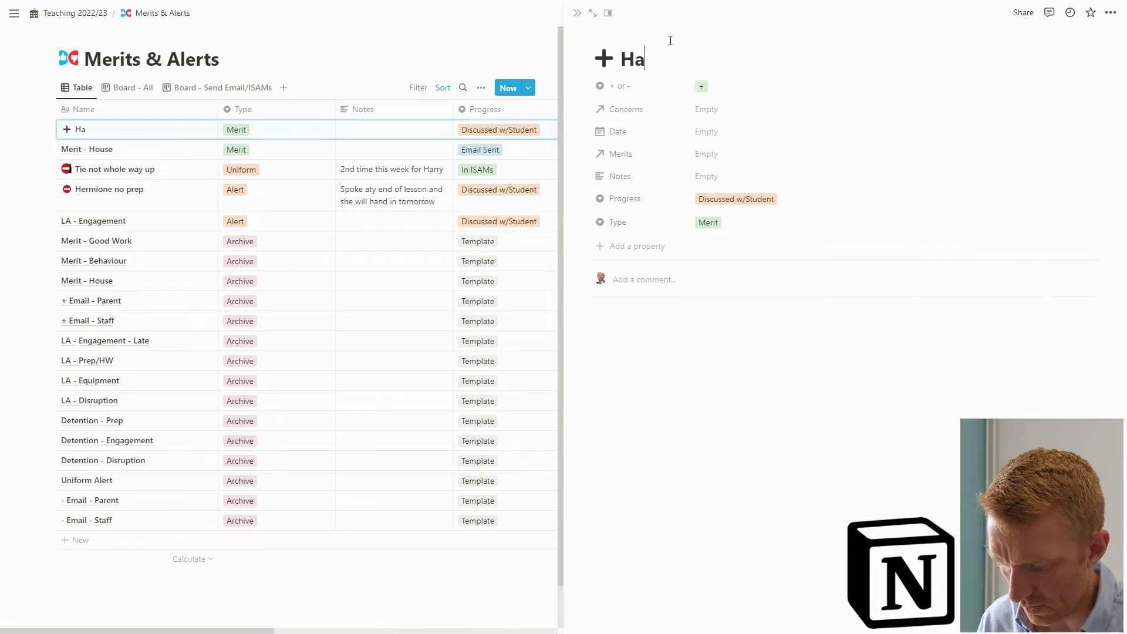
{"action": "type", "text": "rry help"}
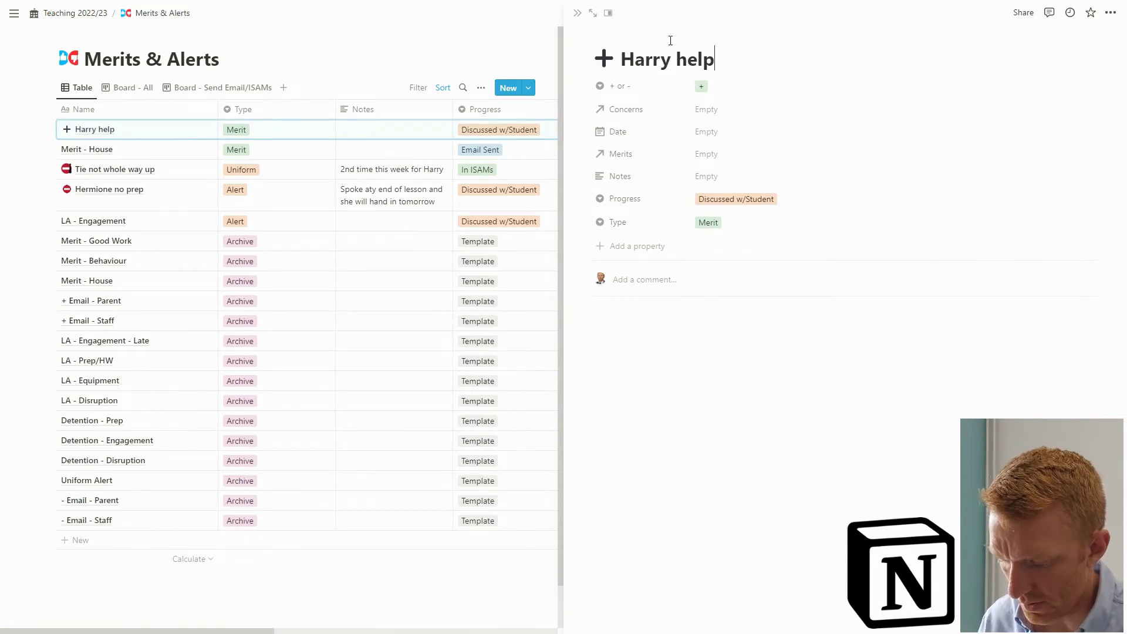
{"action": "type", "text": "ful around house"}
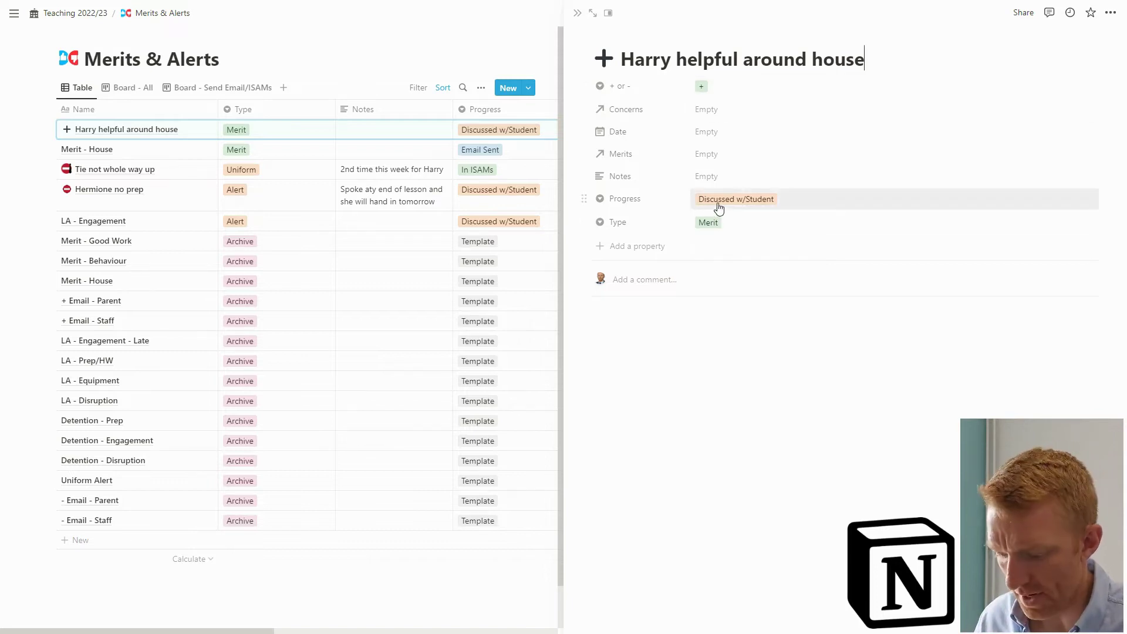
{"action": "left_click", "coordinate": [718, 155]}
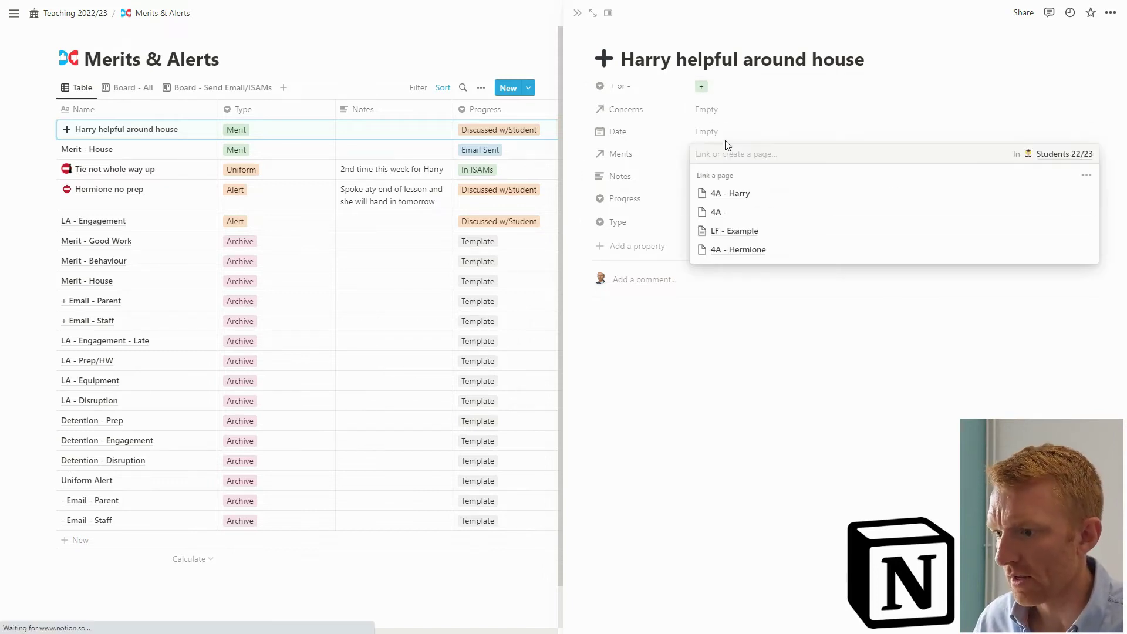
{"action": "type", "text": "harry"}
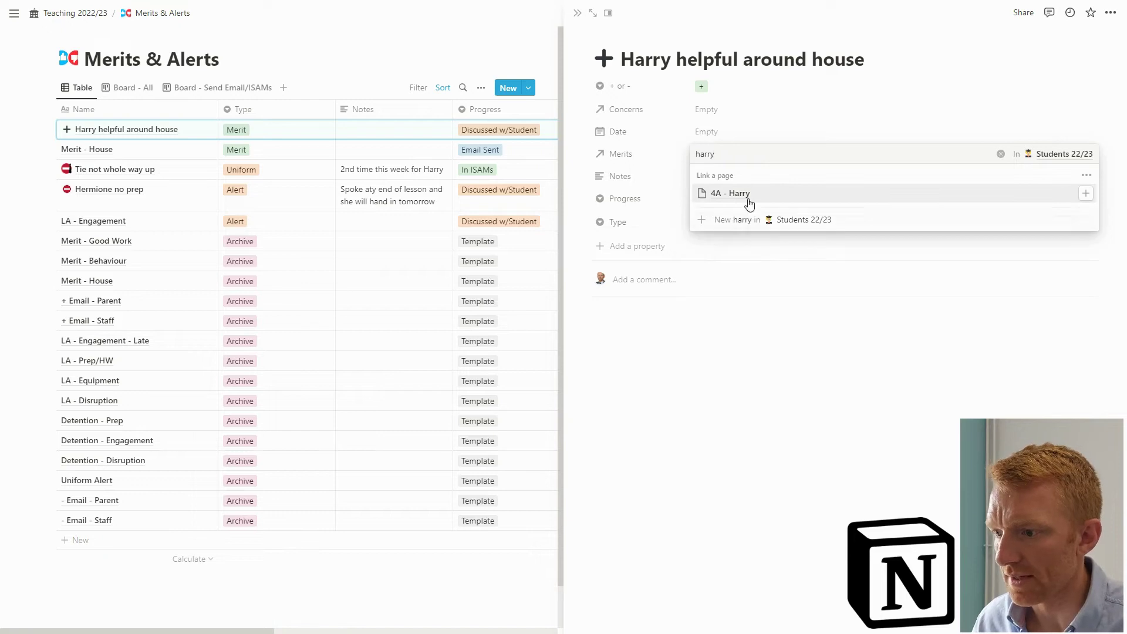
{"action": "key", "text": "Return"}
Date the merit August 24, 2022, note that the student held a door for a classmate, and close it
{"action": "left_click", "coordinate": [727, 139]}
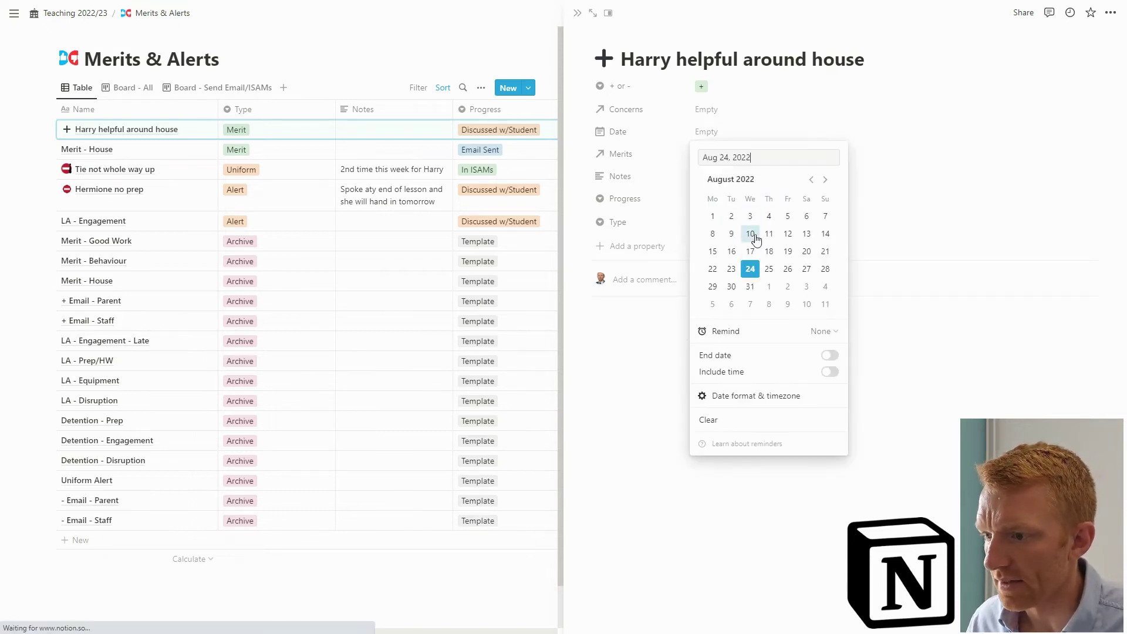
{"action": "left_click", "coordinate": [747, 268]}
{"action": "left_click", "coordinate": [655, 222]}
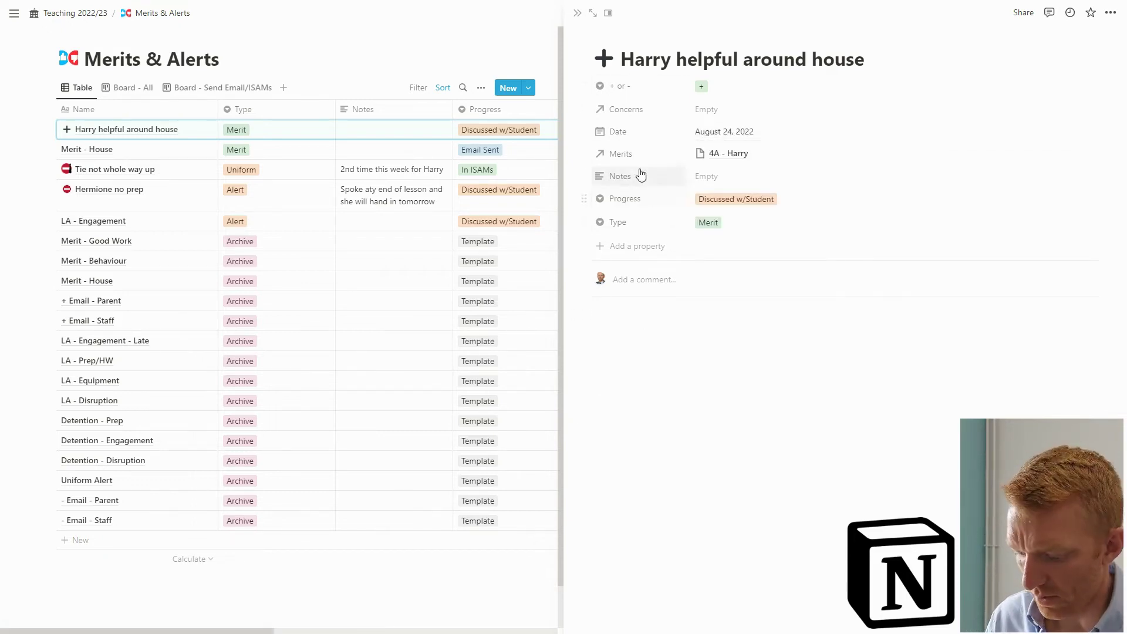
{"action": "left_click", "coordinate": [716, 189]}
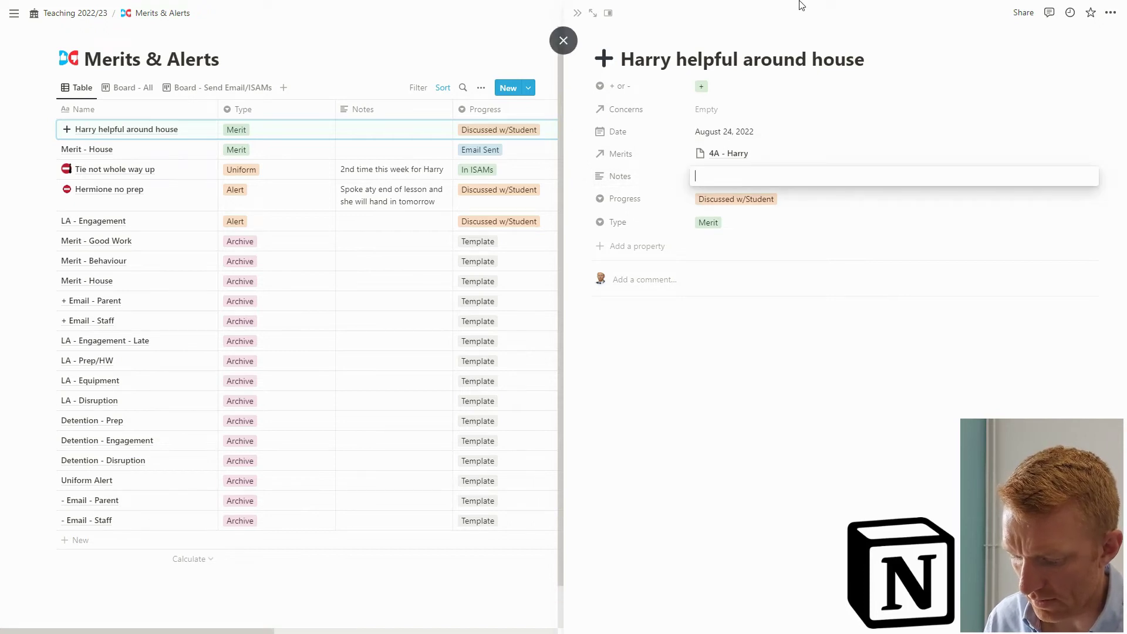
{"action": "type", "text": "Hel"}
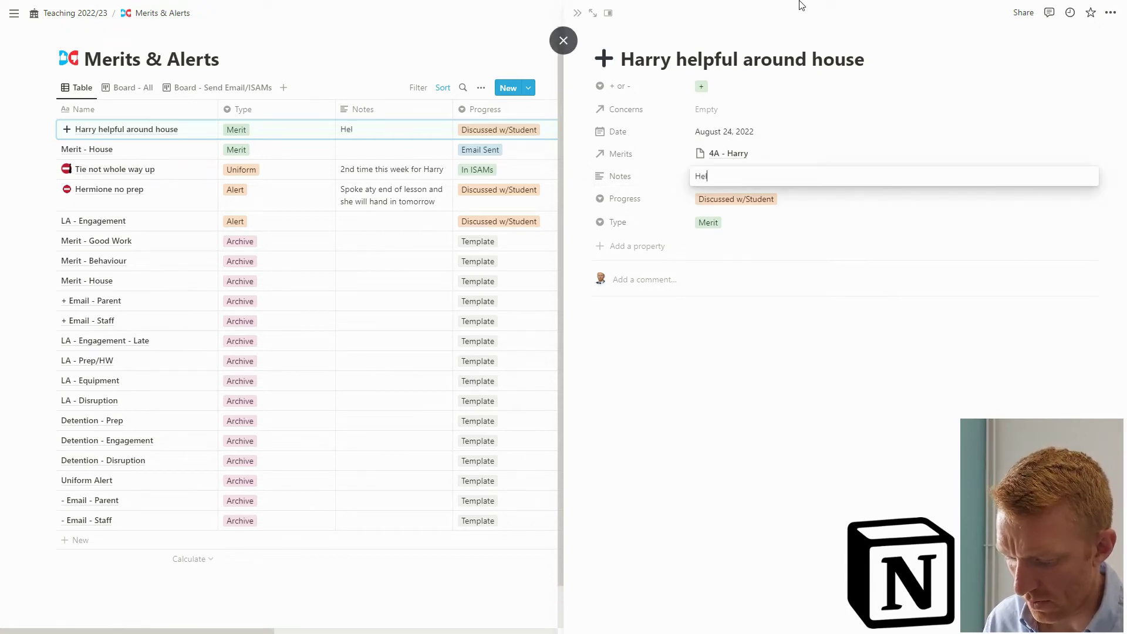
{"action": "type", "text": "d door for Hermione"}
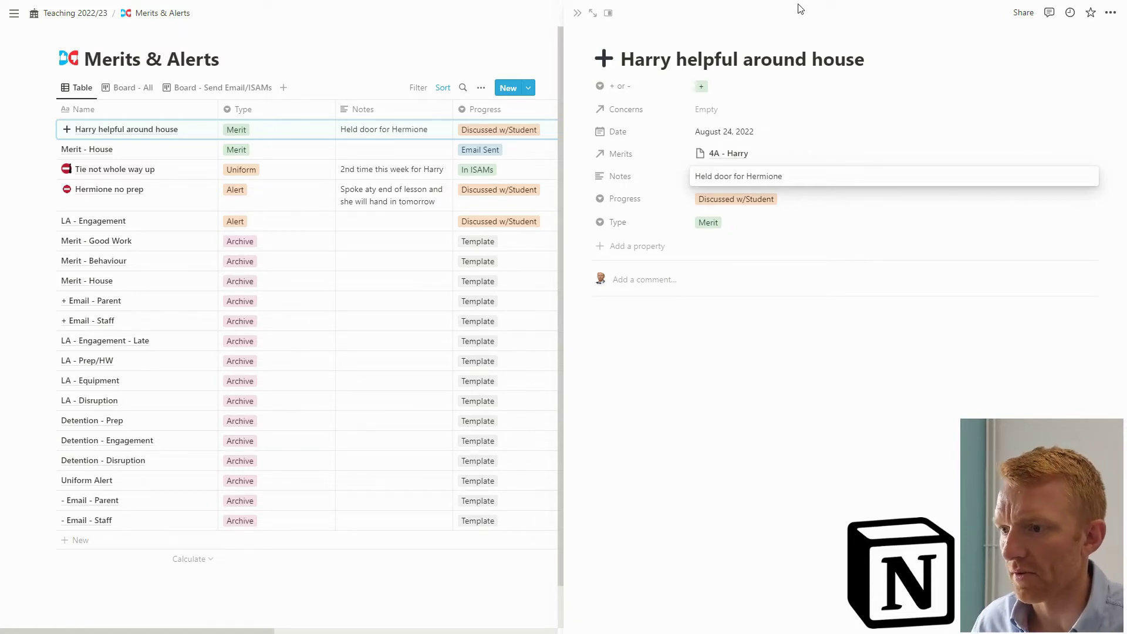
{"action": "left_click", "coordinate": [918, 468]}
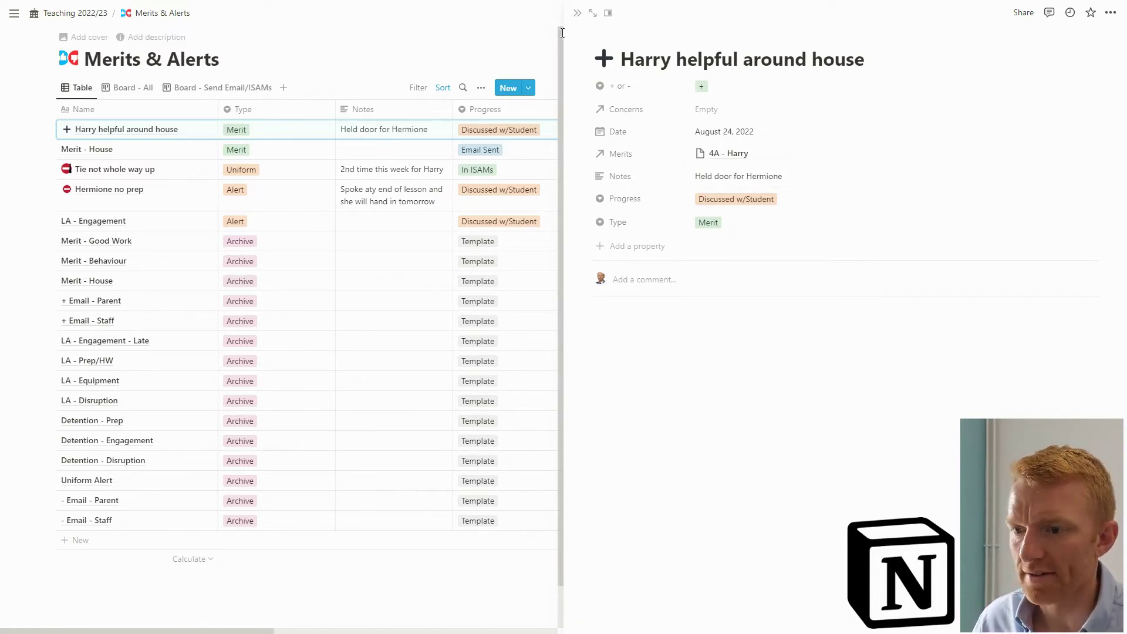
{"action": "left_click", "coordinate": [578, 13]}
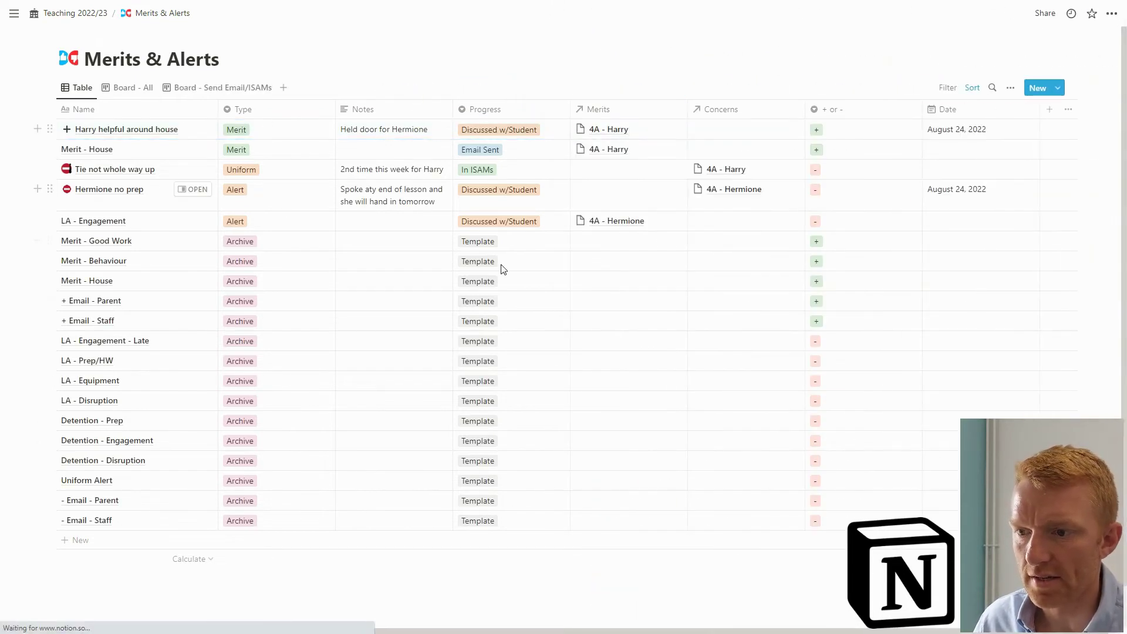
Switch to the Board - All view and scroll through its type and progress-stage groups
{"action": "left_click", "coordinate": [120, 90]}
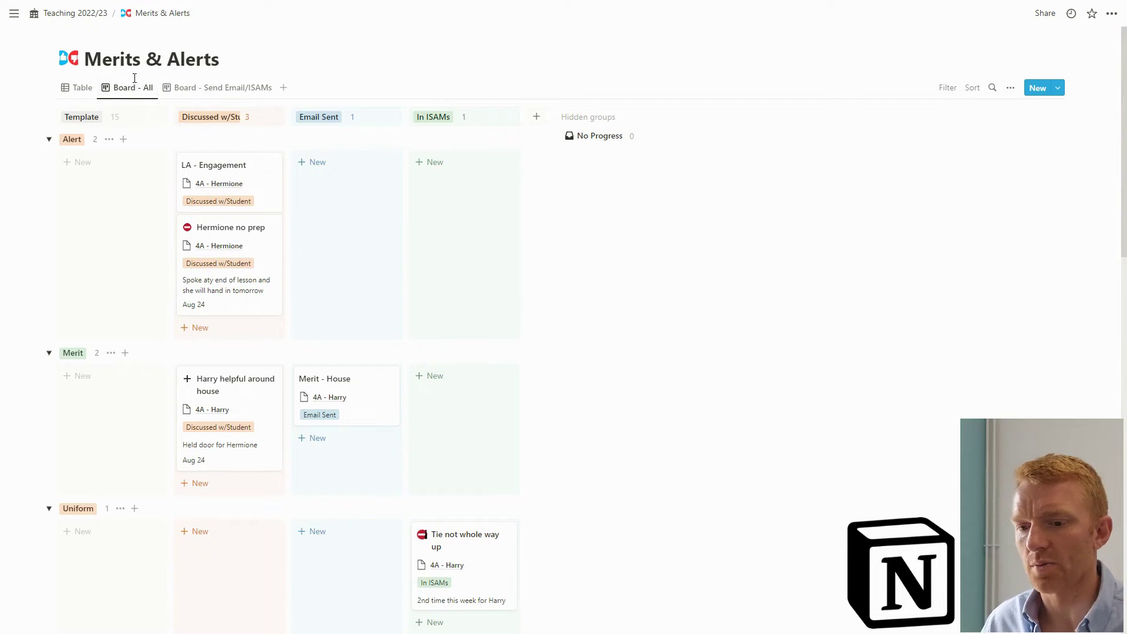
{"action": "scroll", "coordinate": [258, 346], "scroll_direction": "down", "scroll_amount": 1}
{"action": "scroll", "coordinate": [258, 347], "scroll_direction": "down", "scroll_amount": 3}
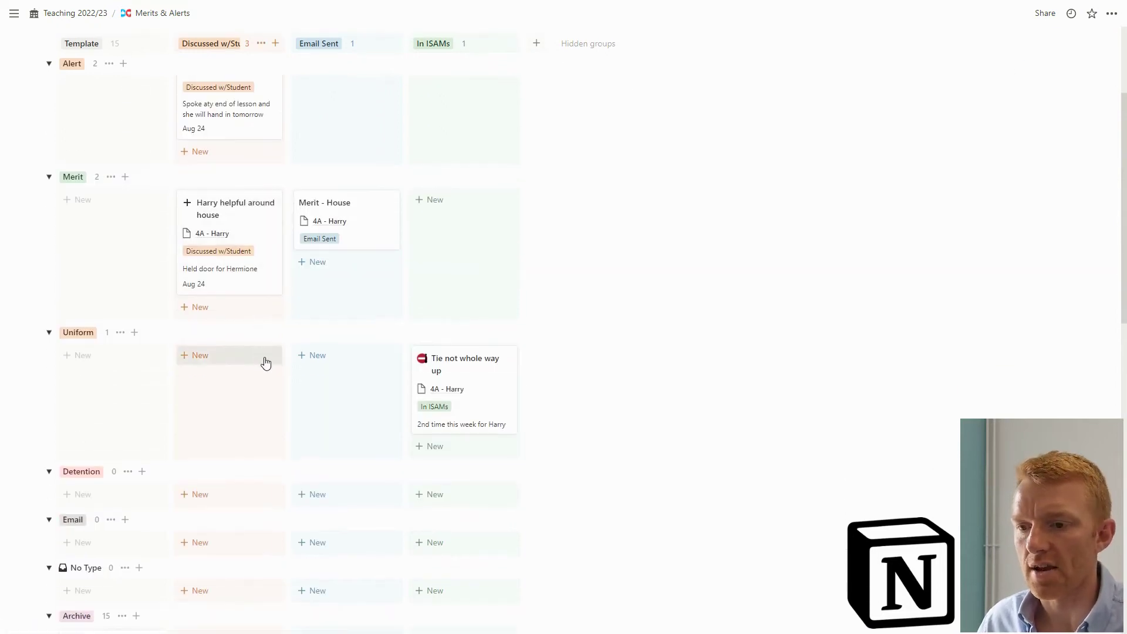
{"action": "scroll", "coordinate": [258, 355], "scroll_direction": "up", "scroll_amount": 4}
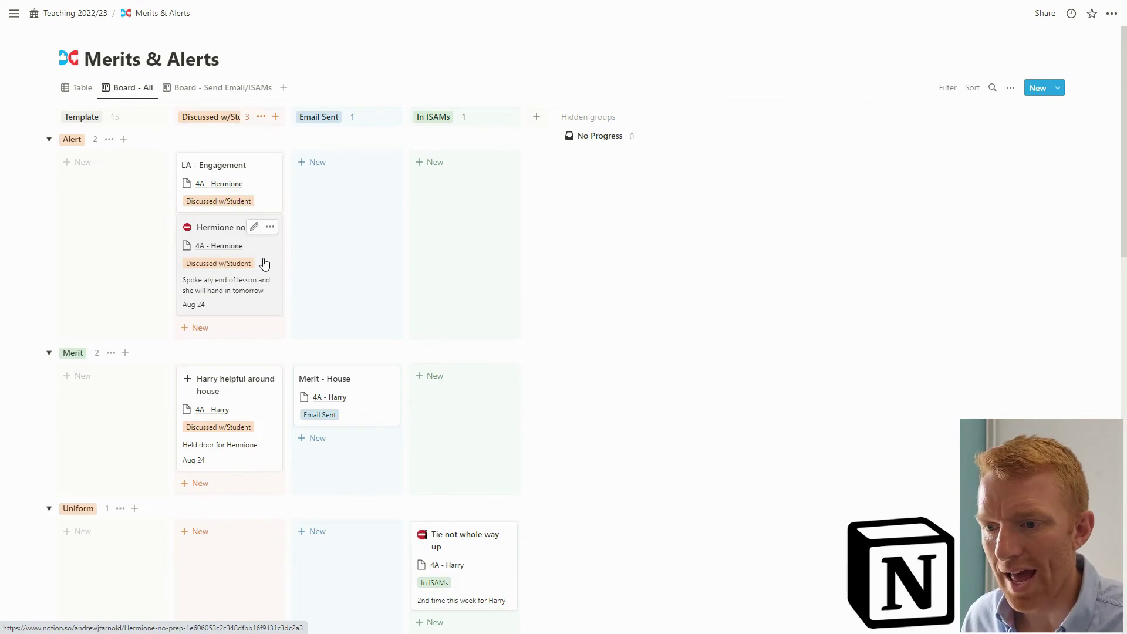
Drag the no prep alert, Merit - House and helpful-around-house cards into the In ISAMs column
{"action": "left_click_drag", "start_coordinate": [265, 264], "coordinate": [362, 228]}
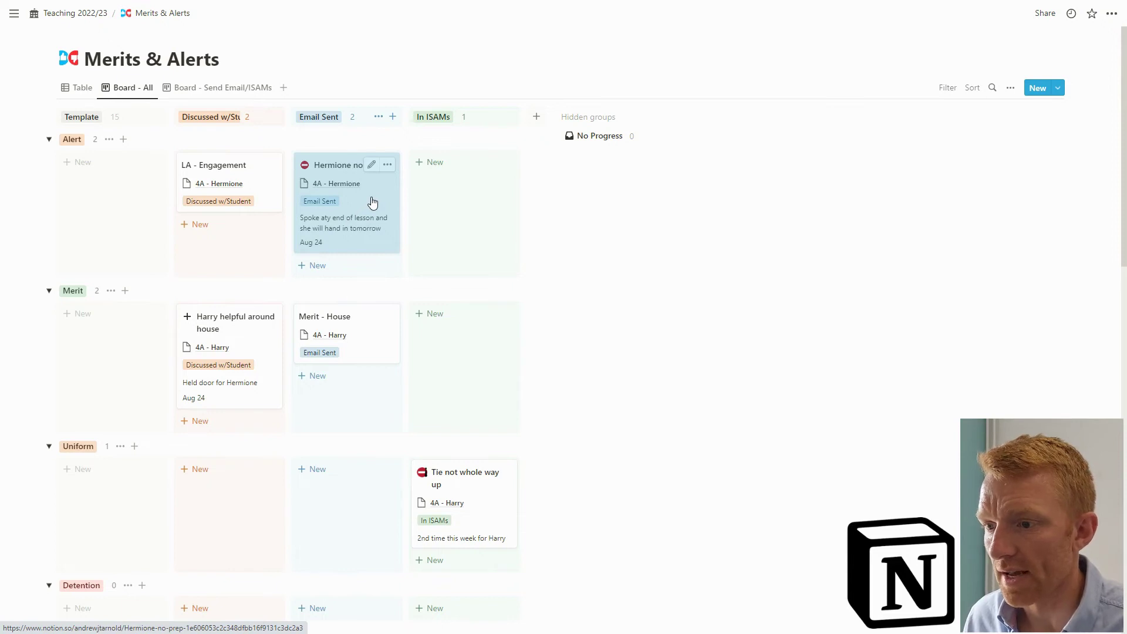
{"action": "left_click_drag", "start_coordinate": [372, 203], "coordinate": [476, 203]}
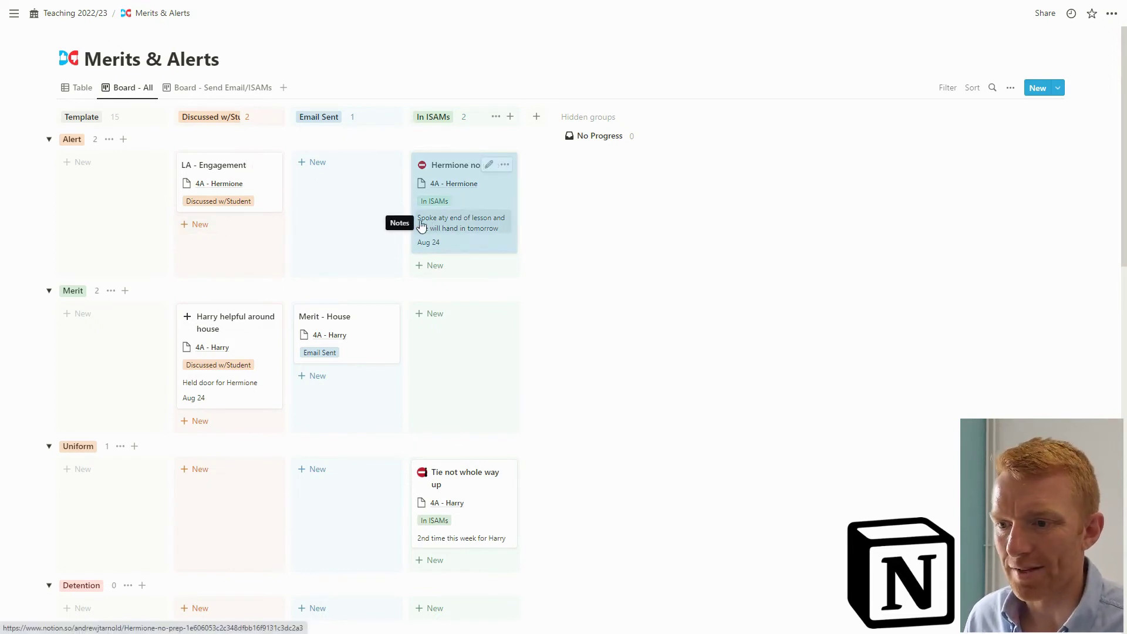
{"action": "left_click", "coordinate": [365, 351]}
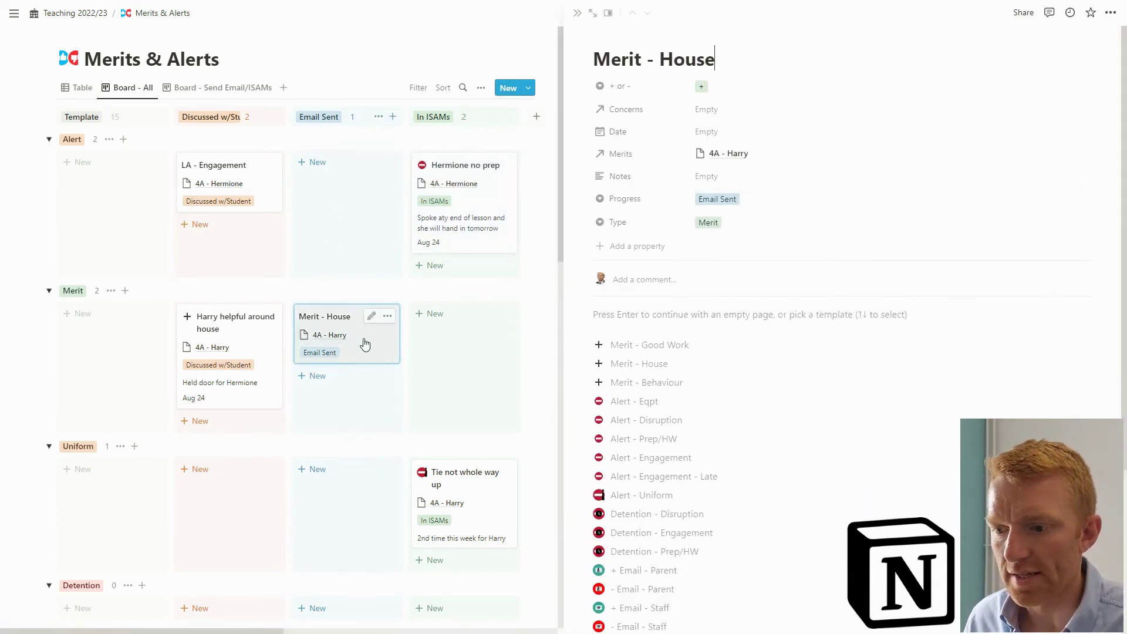
{"action": "left_click_drag", "start_coordinate": [364, 343], "coordinate": [468, 344]}
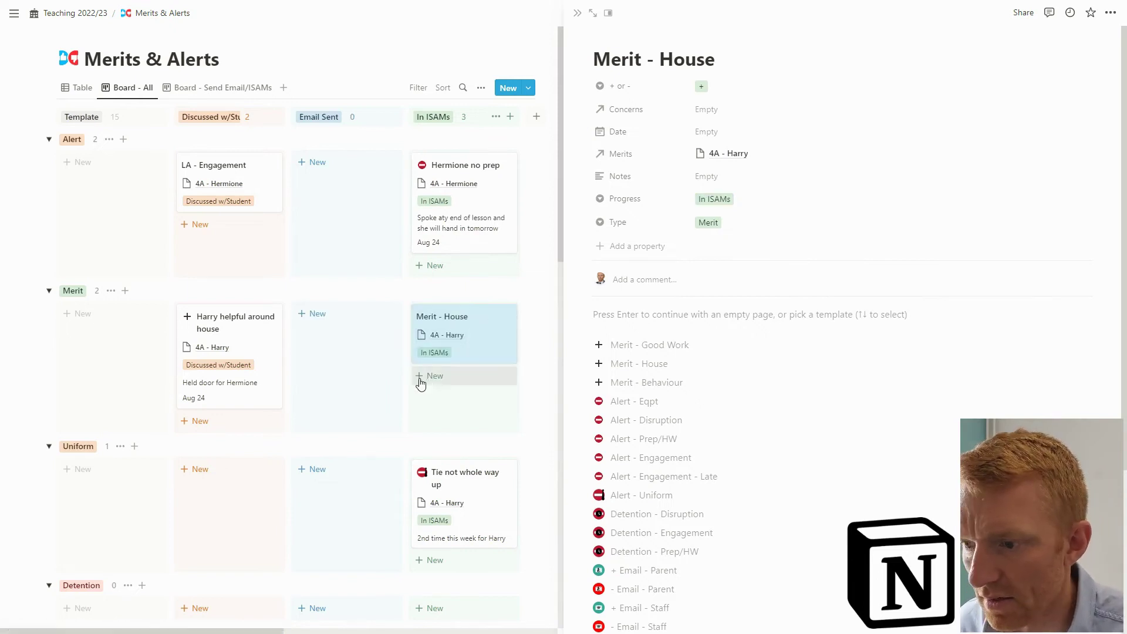
{"action": "left_click", "coordinate": [578, 13]}
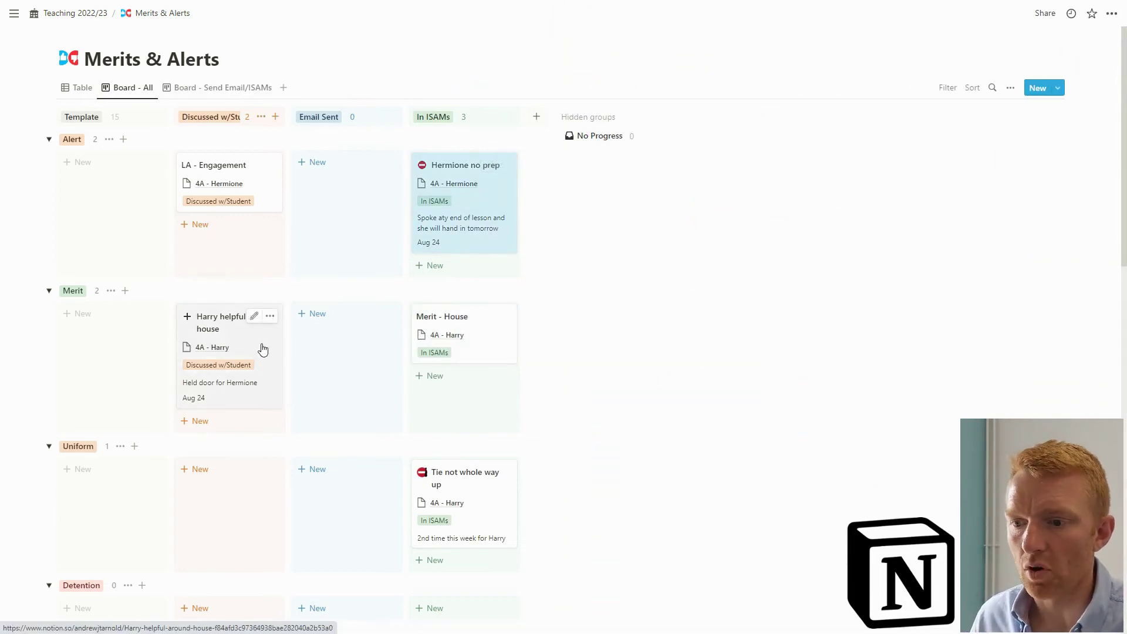
{"action": "left_click_drag", "start_coordinate": [263, 349], "coordinate": [481, 403]}
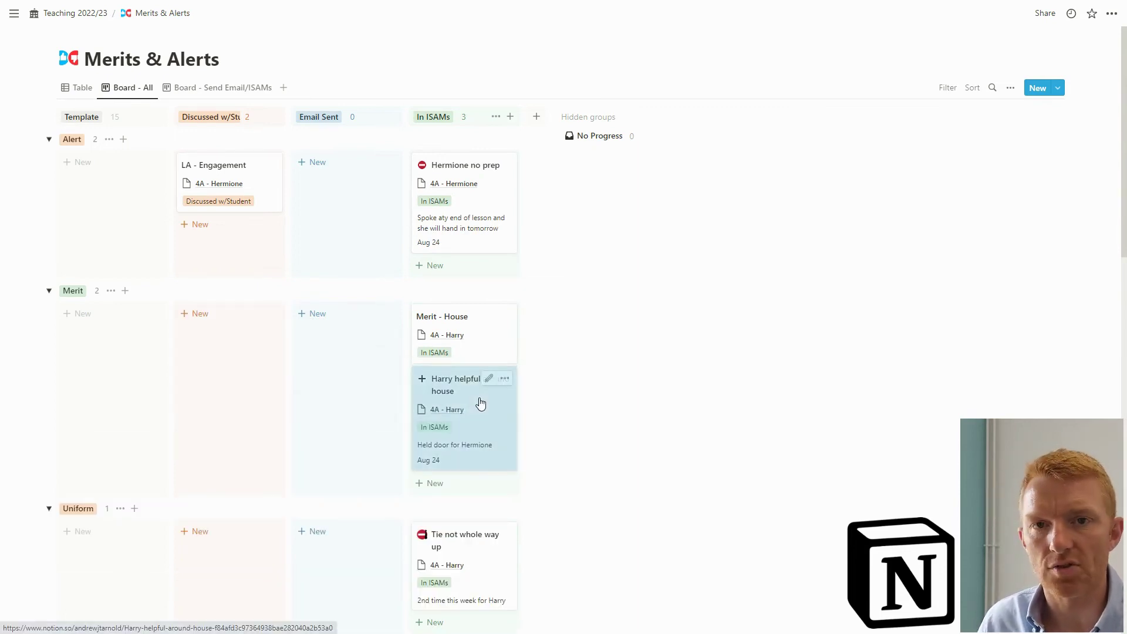
{"action": "scroll", "coordinate": [480, 400], "scroll_direction": "down", "scroll_amount": 3}
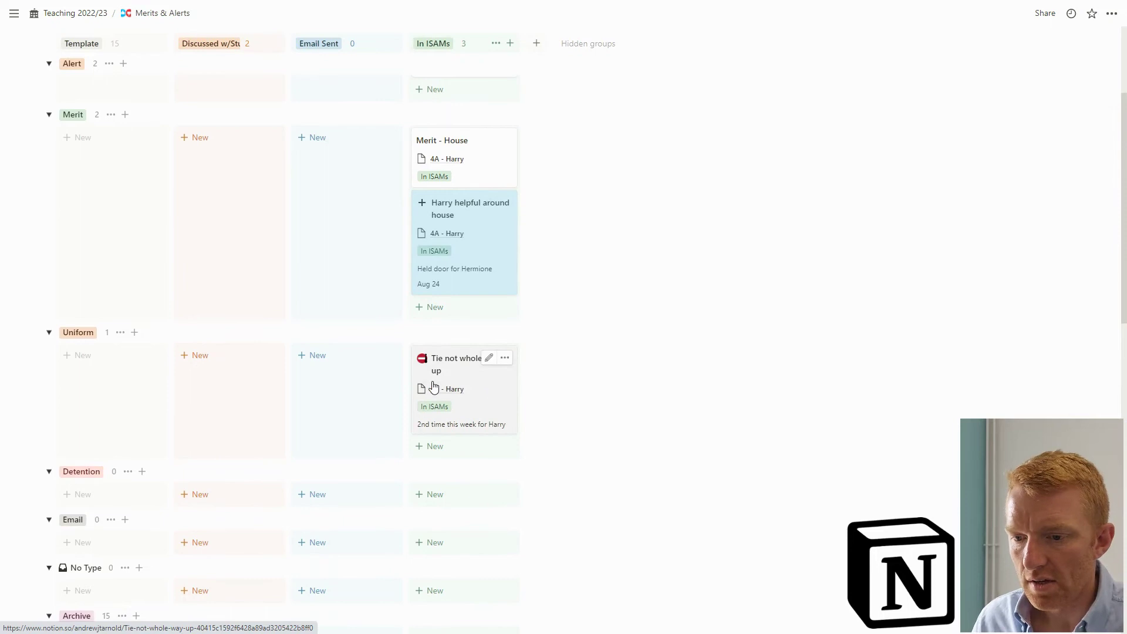
{"action": "scroll", "coordinate": [431, 404], "scroll_direction": "down", "scroll_amount": 6}
{"action": "scroll", "coordinate": [421, 411], "scroll_direction": "up", "scroll_amount": 6}
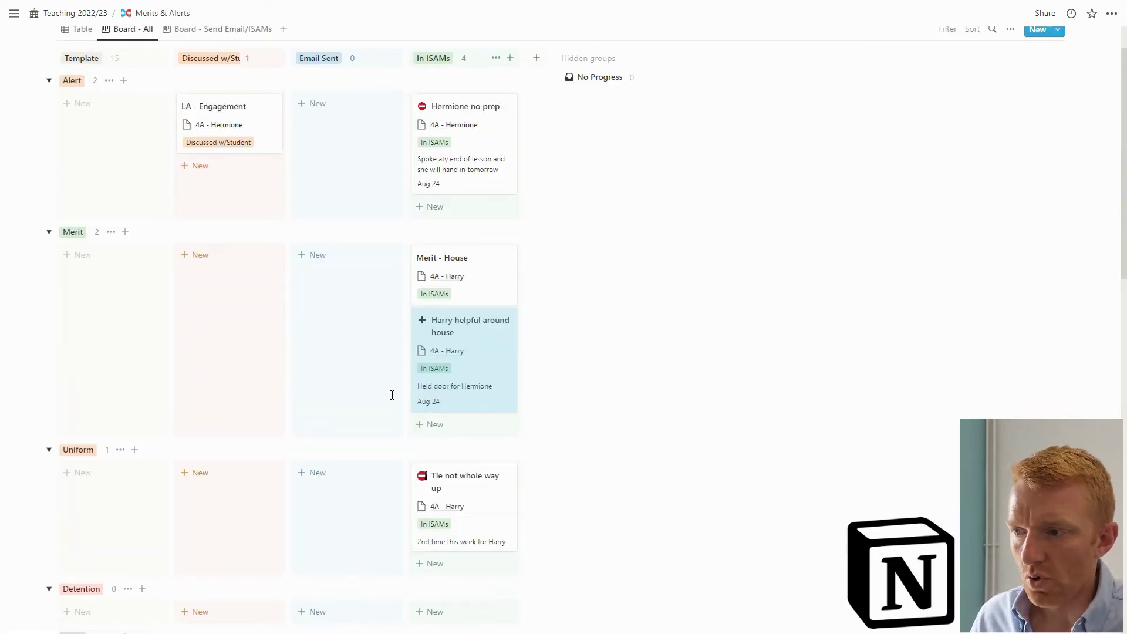
{"action": "scroll", "coordinate": [392, 395], "scroll_direction": "down", "scroll_amount": 5}
{"action": "scroll", "coordinate": [375, 393], "scroll_direction": "down", "scroll_amount": 3}
{"action": "scroll", "coordinate": [368, 400], "scroll_direction": "up", "scroll_amount": 10}
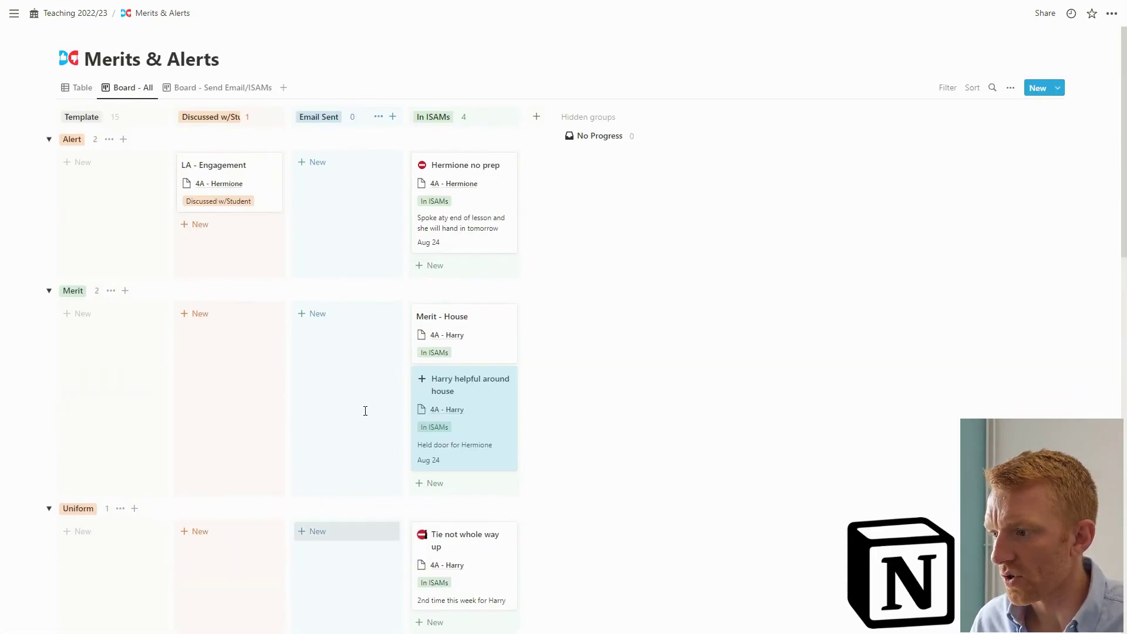
Check the board layout, keeping Page content as card preview and Small card size
{"action": "left_click", "coordinate": [1010, 89]}
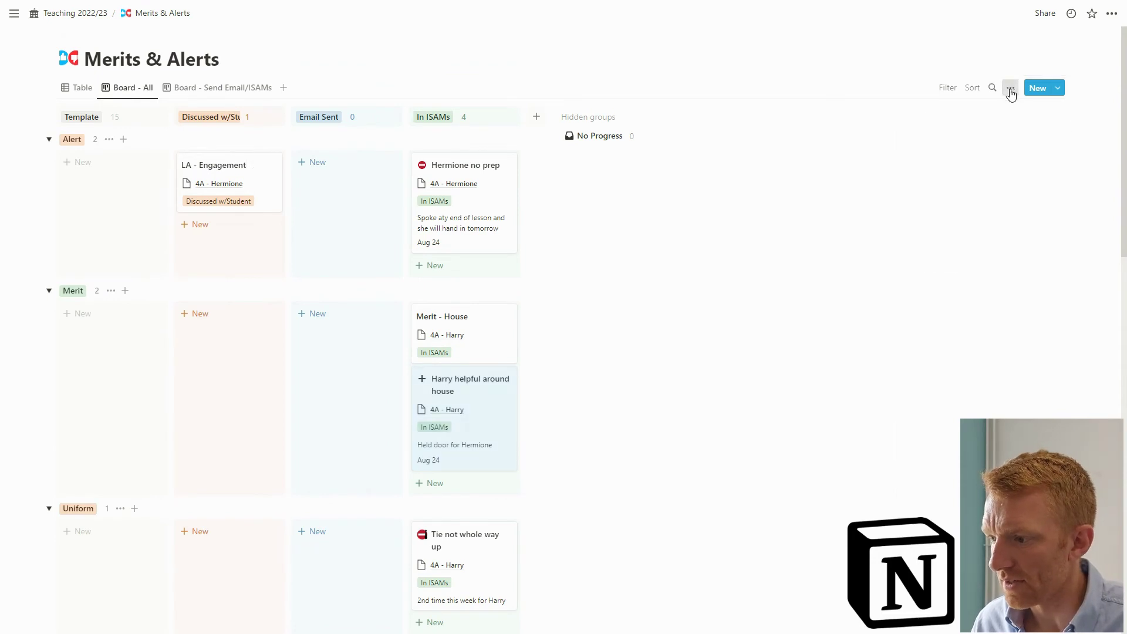
{"action": "left_click", "coordinate": [1031, 161]}
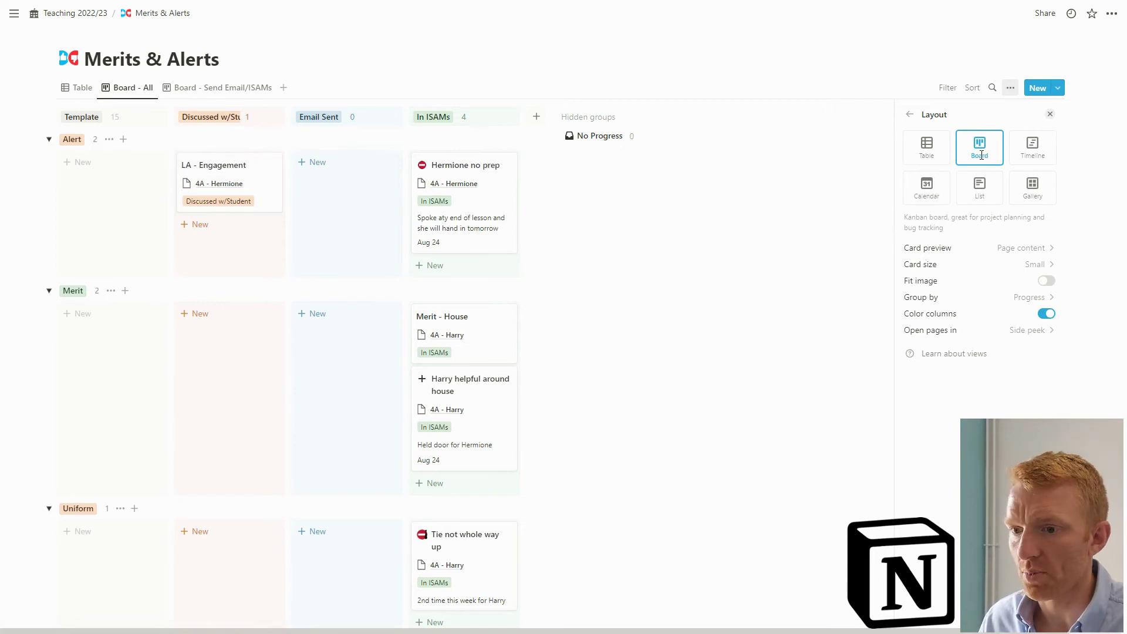
{"action": "left_click", "coordinate": [1040, 256]}
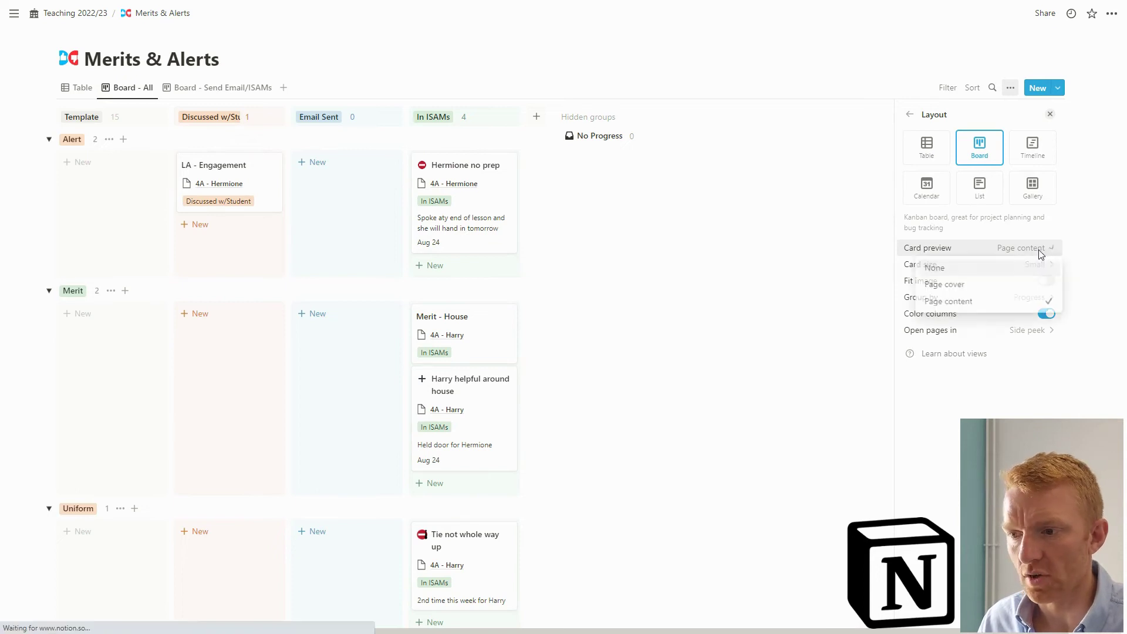
{"action": "left_click", "coordinate": [950, 302]}
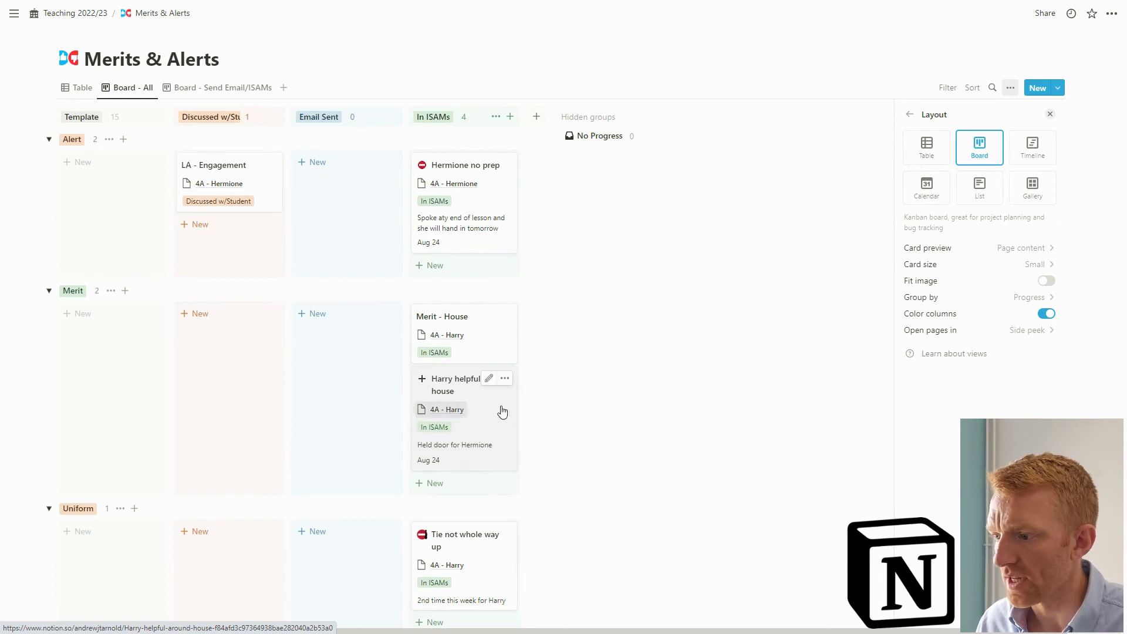
{"action": "left_click", "coordinate": [1019, 269]}
{"action": "left_click", "coordinate": [1022, 269]}
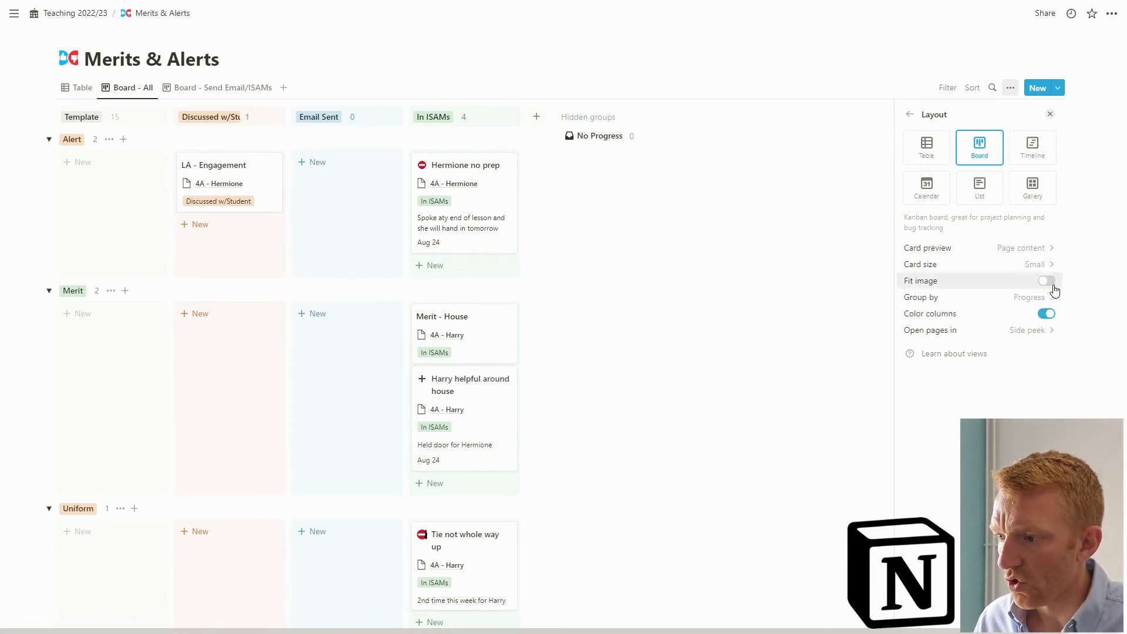
In Group by settings, toggle Hide empty groups on and back off, leaving empty columns shown
{"action": "left_click", "coordinate": [1028, 298]}
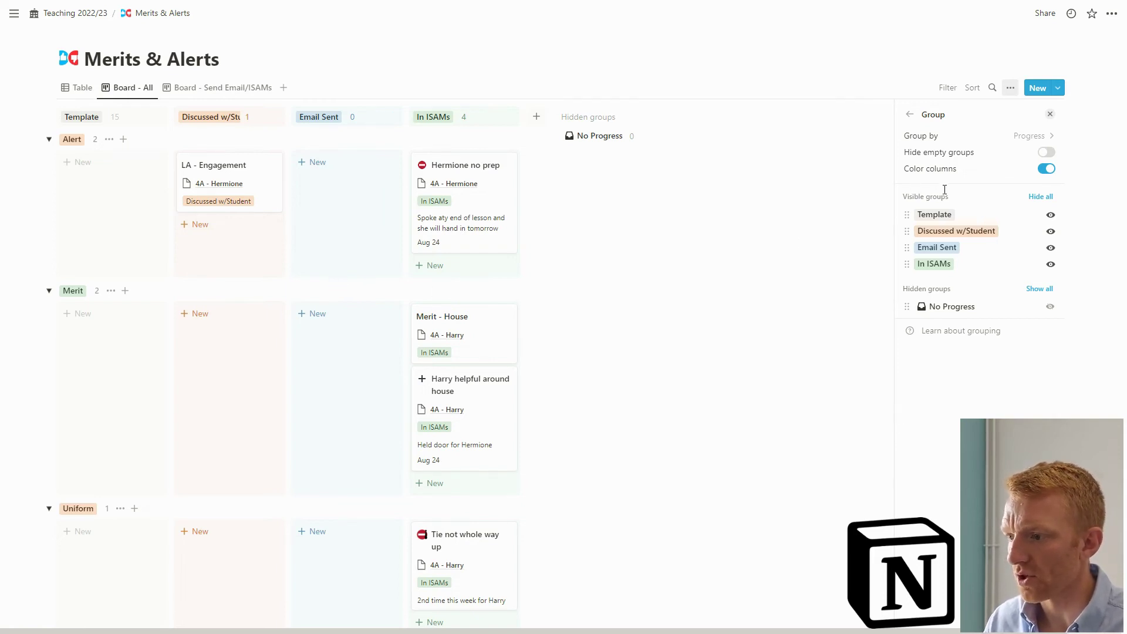
{"action": "left_click", "coordinate": [1047, 153]}
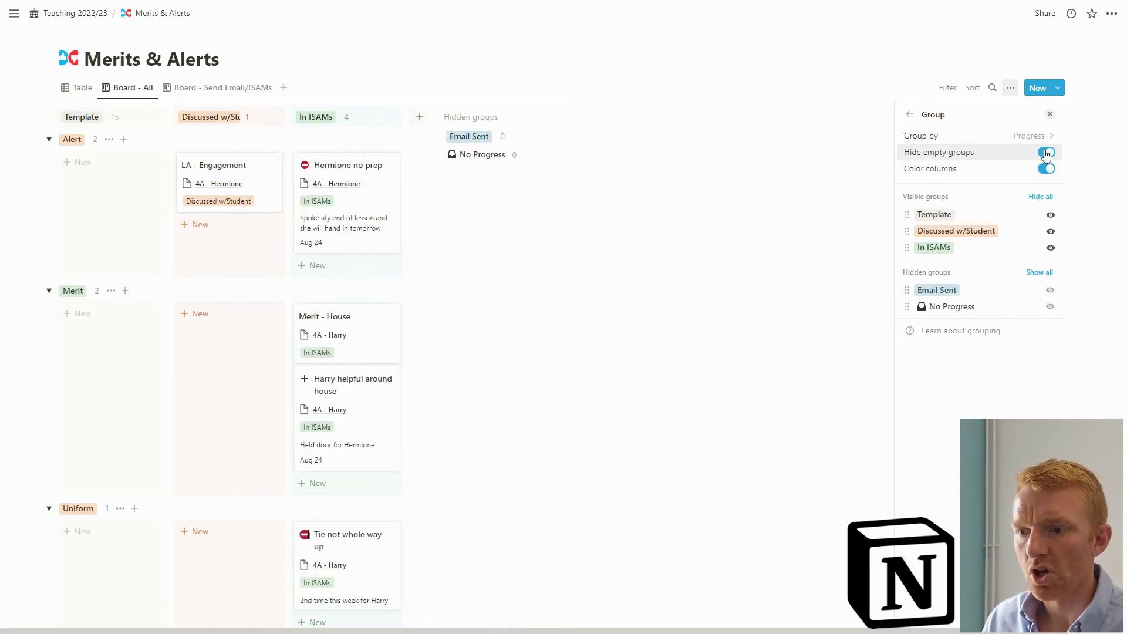
{"action": "left_click", "coordinate": [1047, 153]}
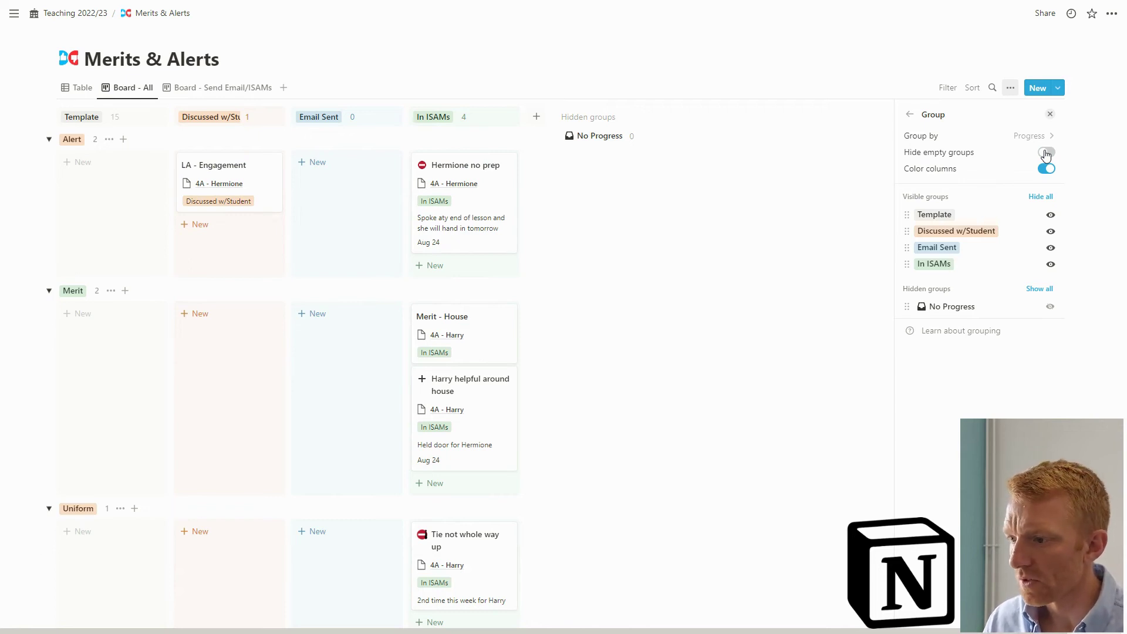
{"action": "left_click", "coordinate": [910, 115]}
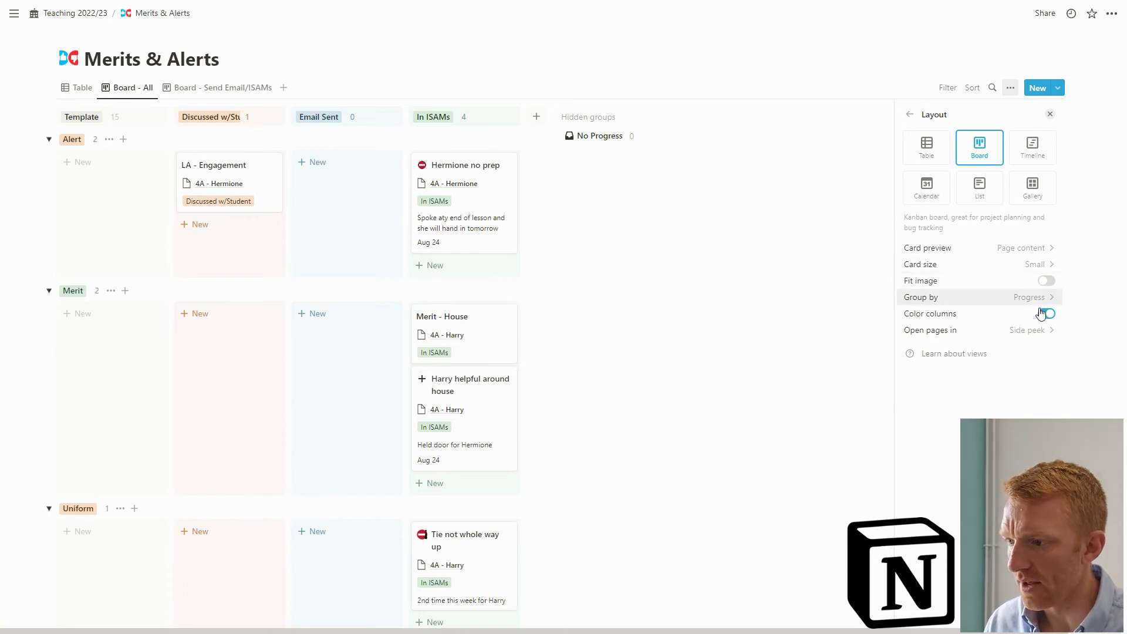
Review the board's card properties and sort options without adding a sort
{"action": "left_click", "coordinate": [910, 115]}
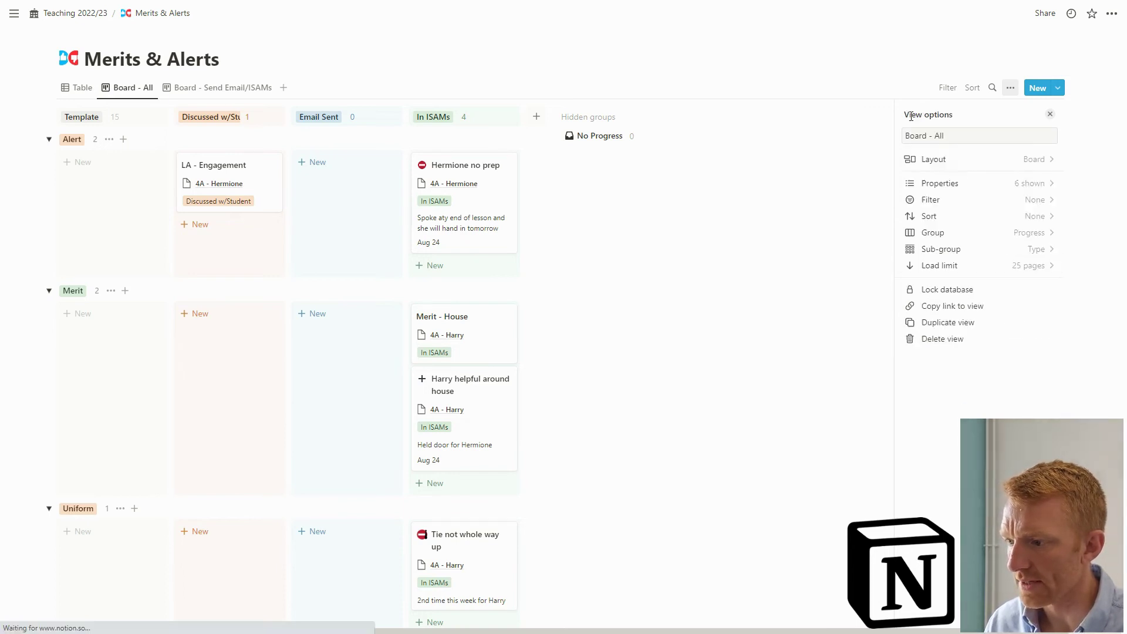
{"action": "left_click", "coordinate": [972, 184]}
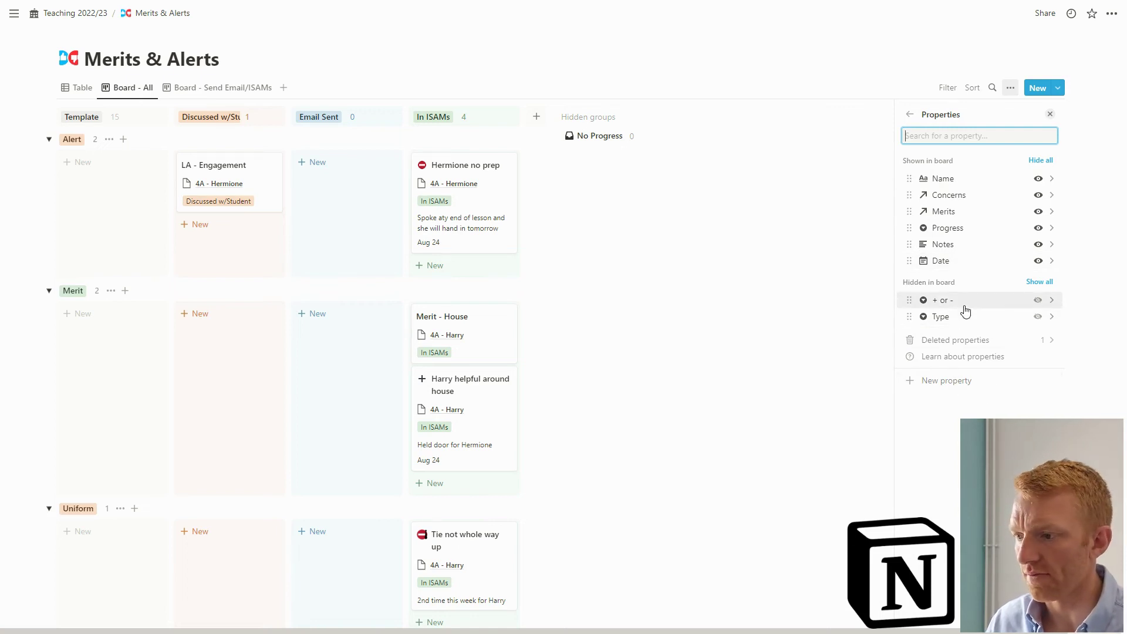
{"action": "left_click", "coordinate": [911, 114]}
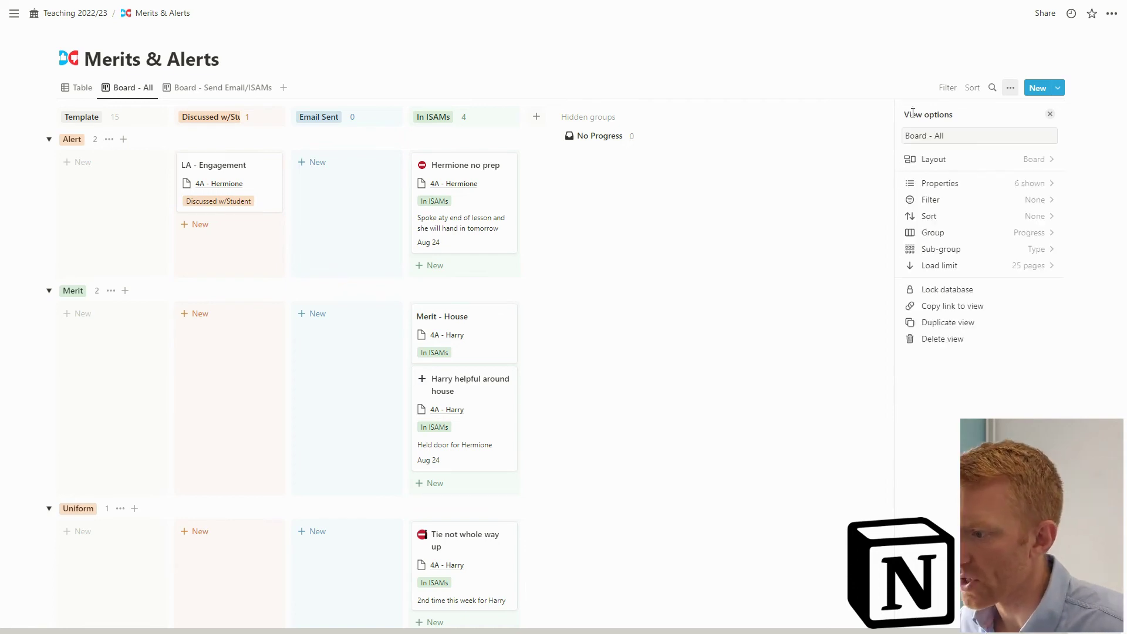
{"action": "left_click", "coordinate": [950, 222]}
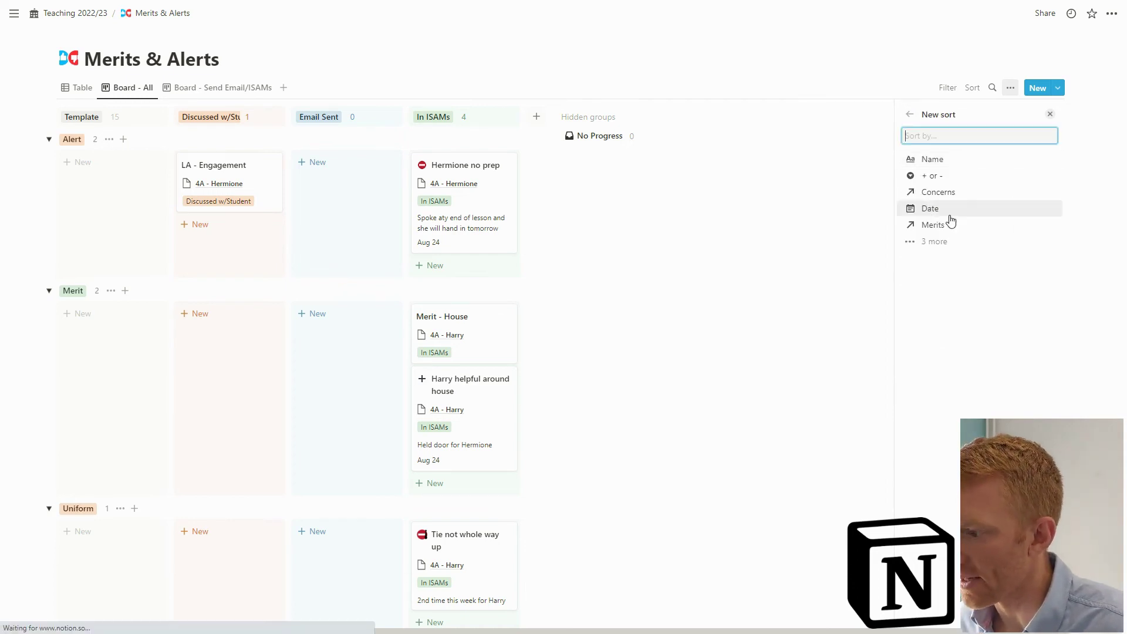
{"action": "left_click", "coordinate": [909, 114]}
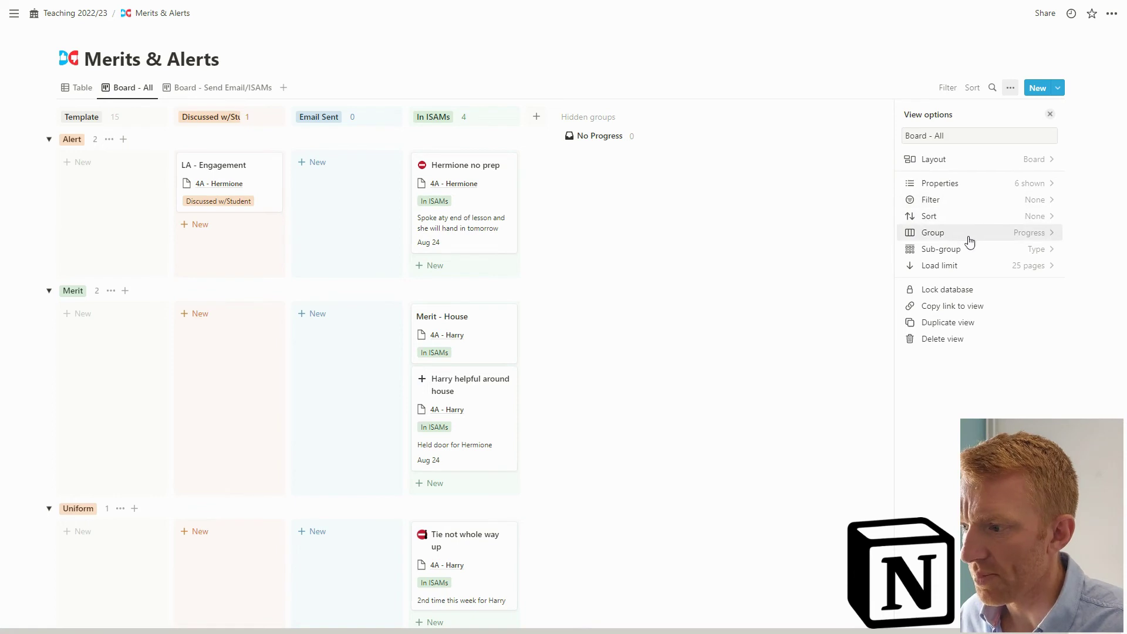
In Sub-group settings, toggle Hide empty groups repeatedly, ending with empty Type sub-groups visible
{"action": "left_click", "coordinate": [998, 249]}
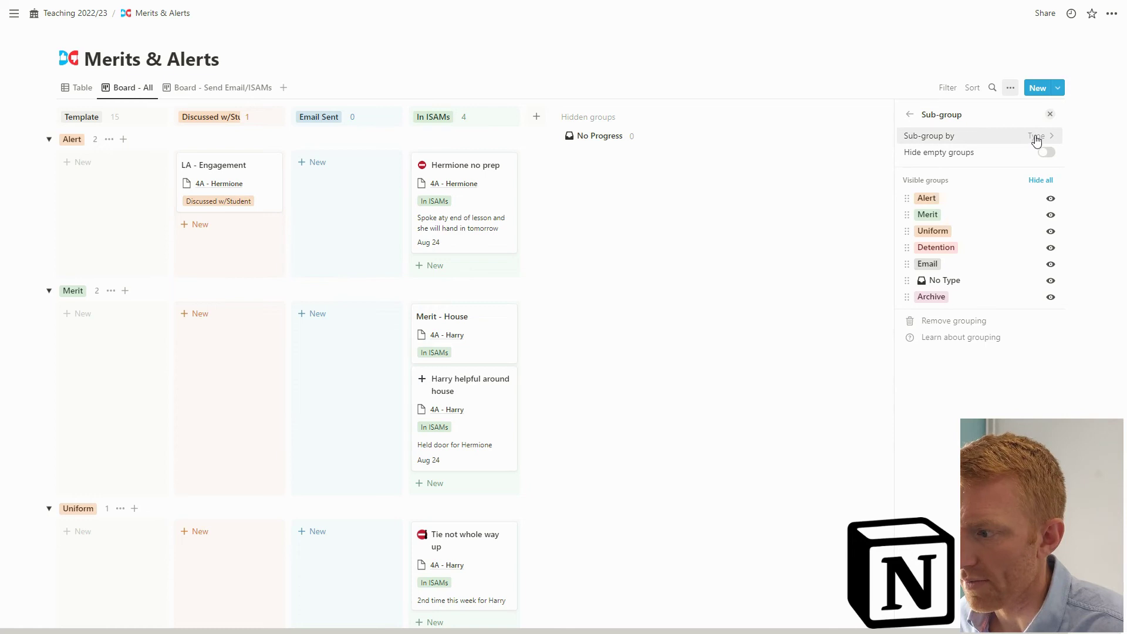
{"action": "left_click", "coordinate": [1048, 154]}
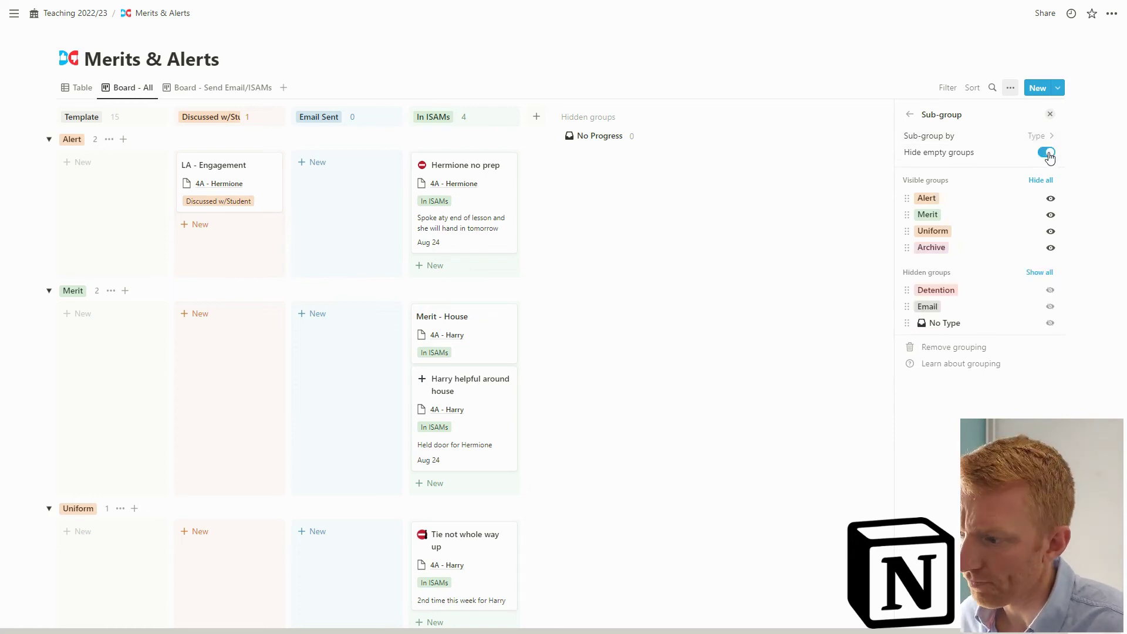
{"action": "left_click", "coordinate": [1047, 154]}
{"action": "left_click", "coordinate": [1047, 154]}
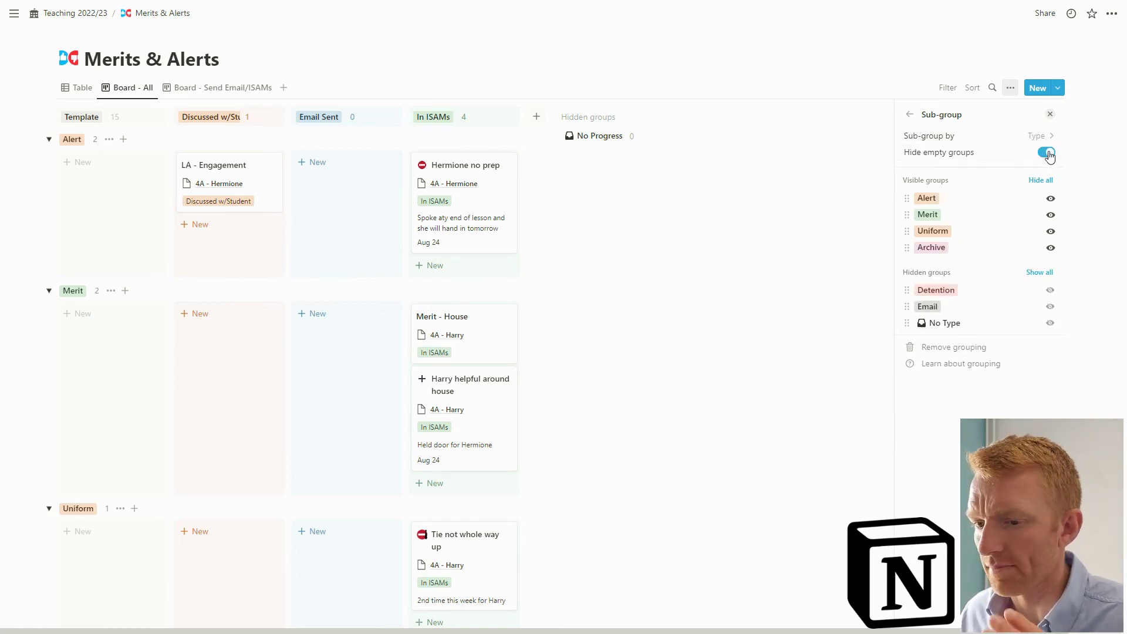
{"action": "left_click", "coordinate": [1047, 154]}
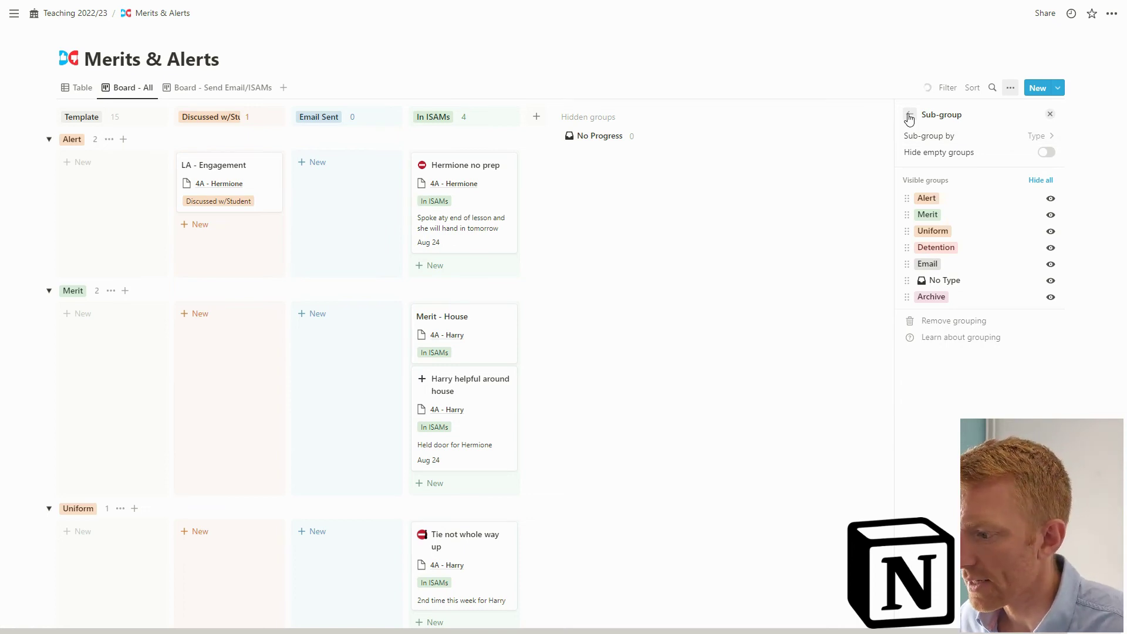
{"action": "left_click", "coordinate": [909, 116]}
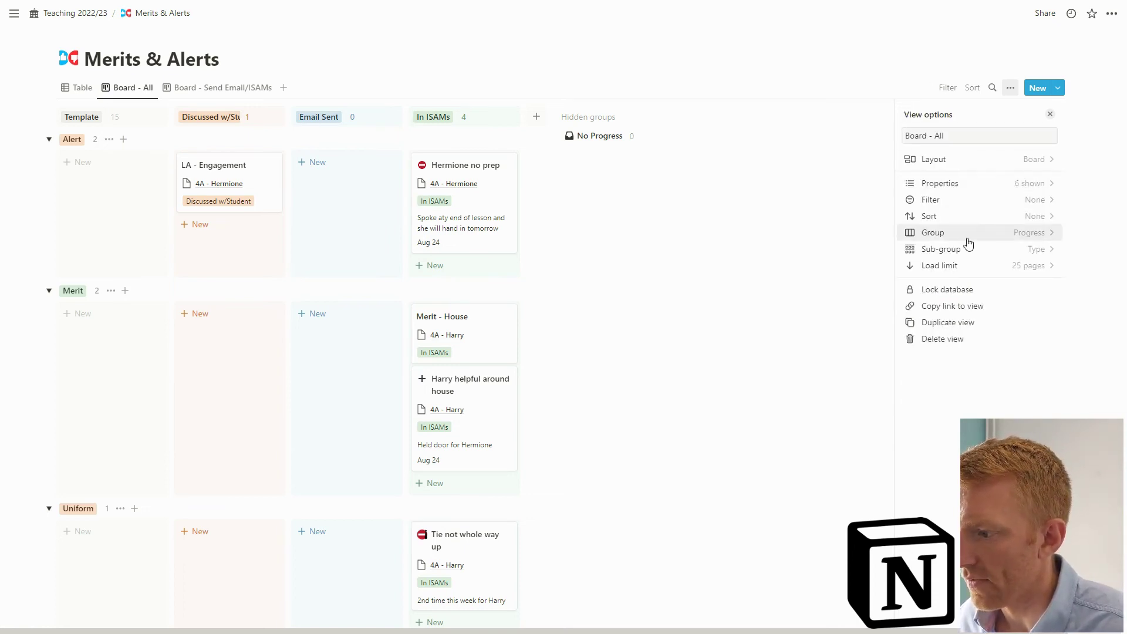
Close view options, switch to the Board - Send Email/ISAMs view, and reveal its 2 filter rules
{"action": "left_click", "coordinate": [1051, 114]}
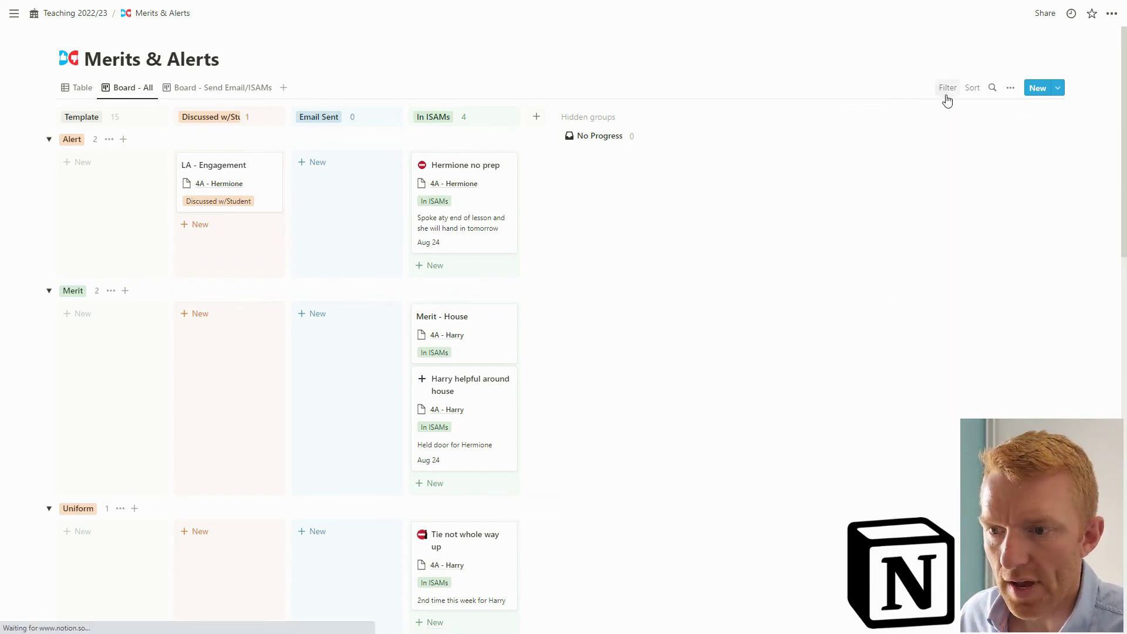
{"action": "scroll", "coordinate": [419, 333], "scroll_direction": "down", "scroll_amount": 3}
{"action": "scroll", "coordinate": [418, 333], "scroll_direction": "up", "scroll_amount": 3}
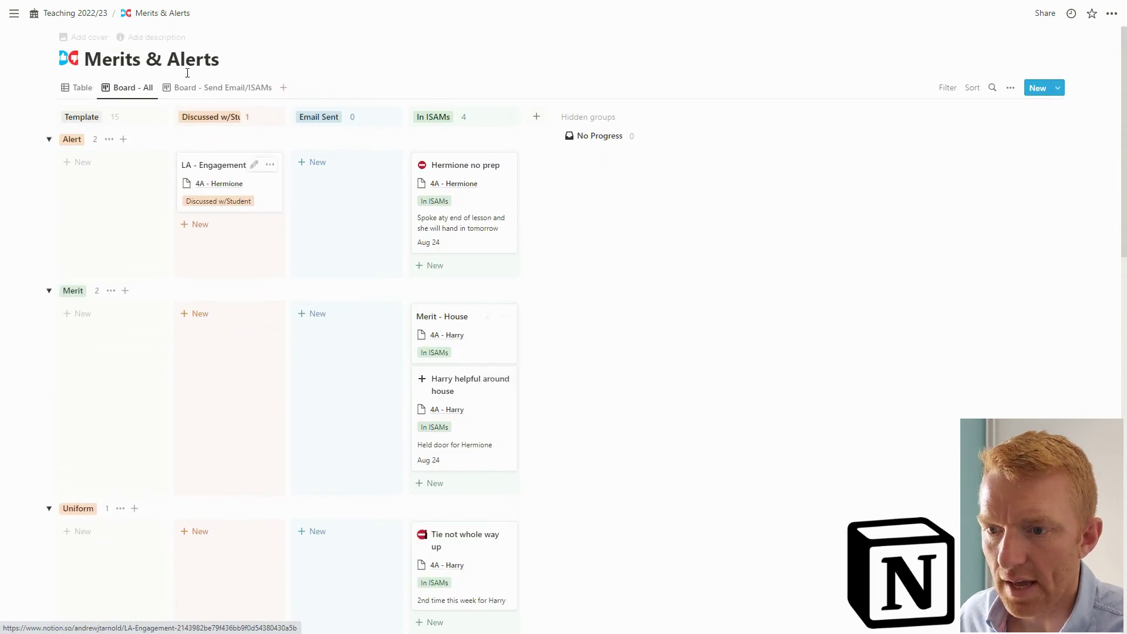
{"action": "left_click", "coordinate": [212, 87]}
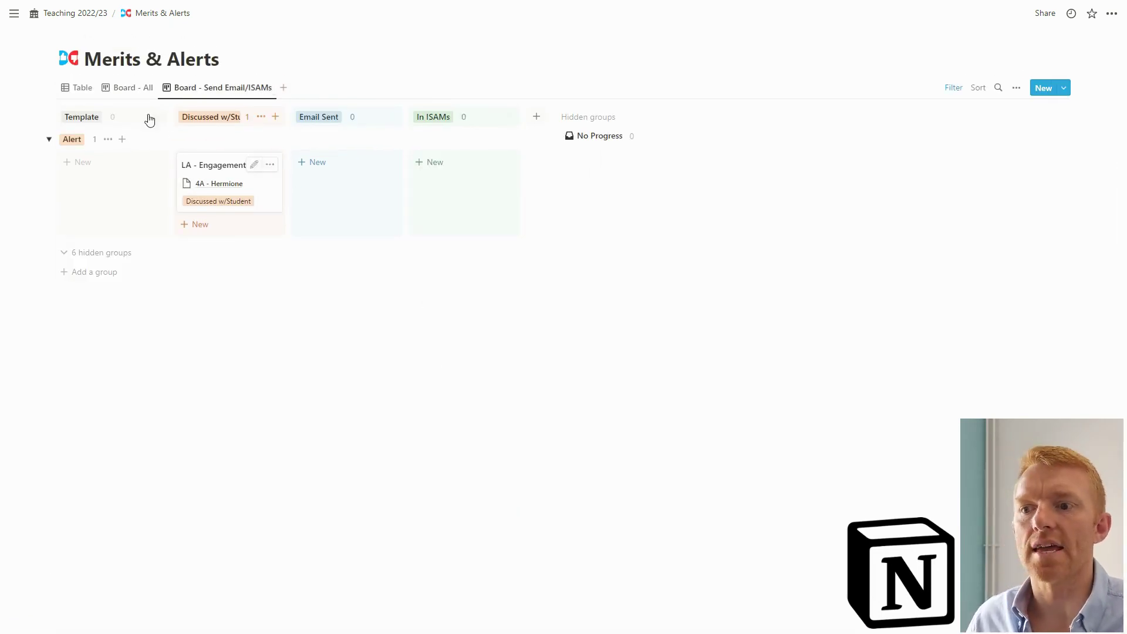
{"action": "left_click", "coordinate": [134, 88]}
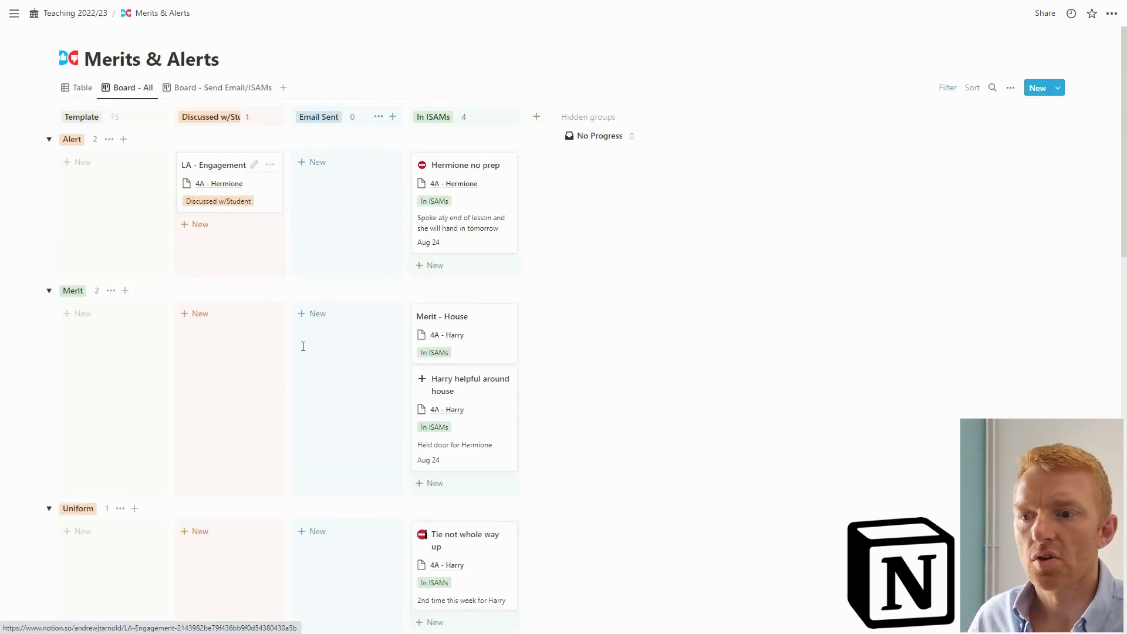
{"action": "left_click", "coordinate": [235, 88]}
{"action": "left_click", "coordinate": [134, 88]}
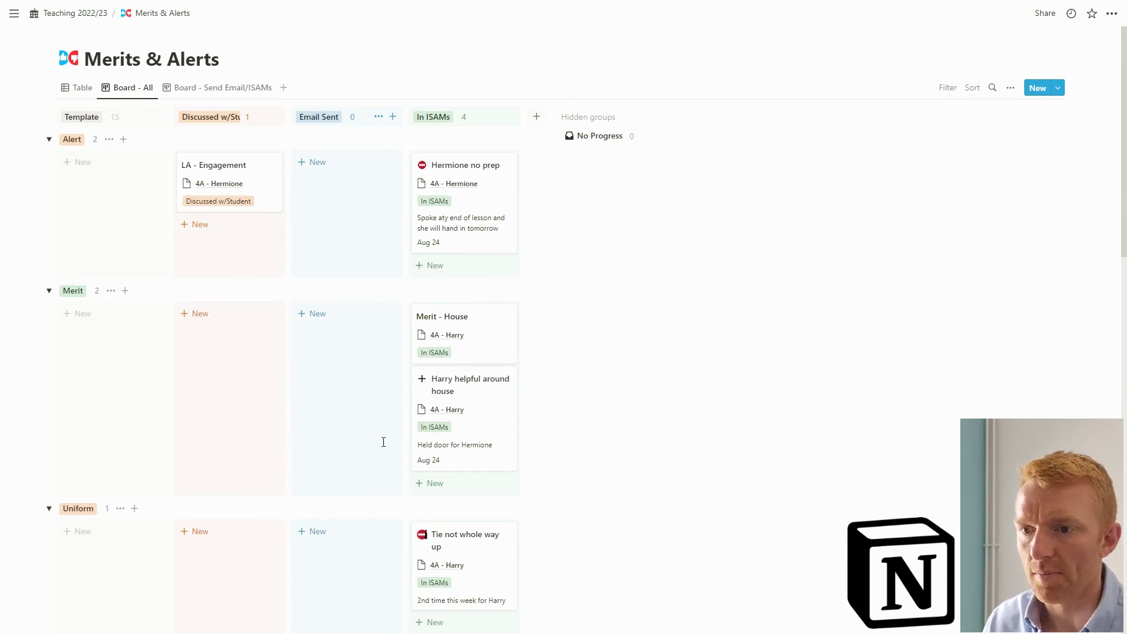
{"action": "left_click", "coordinate": [234, 89]}
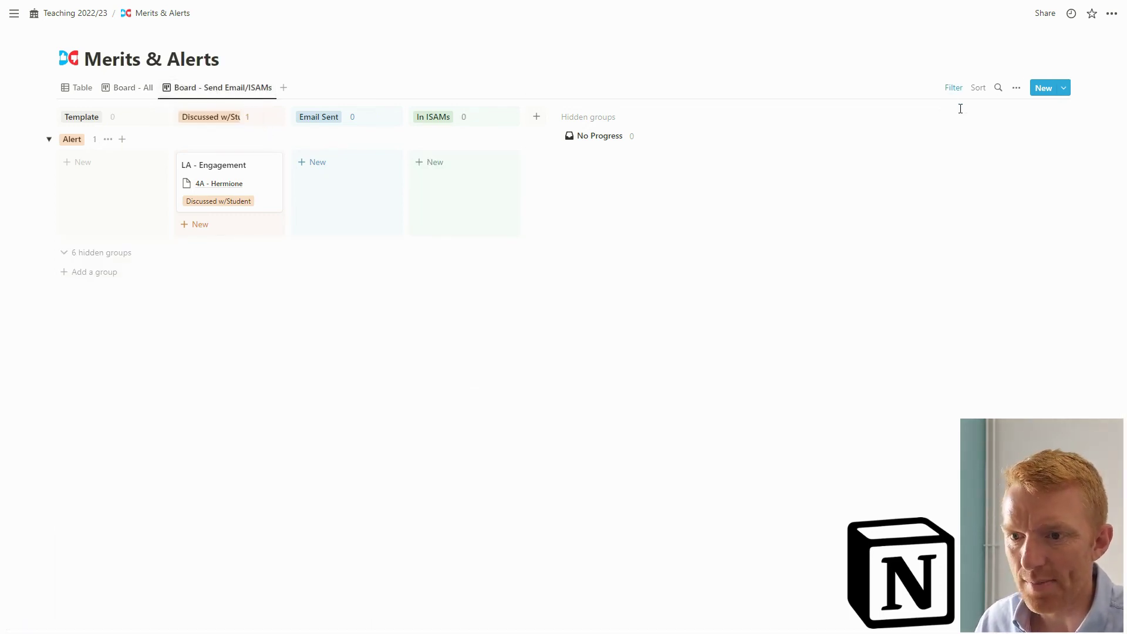
{"action": "left_click", "coordinate": [953, 87]}
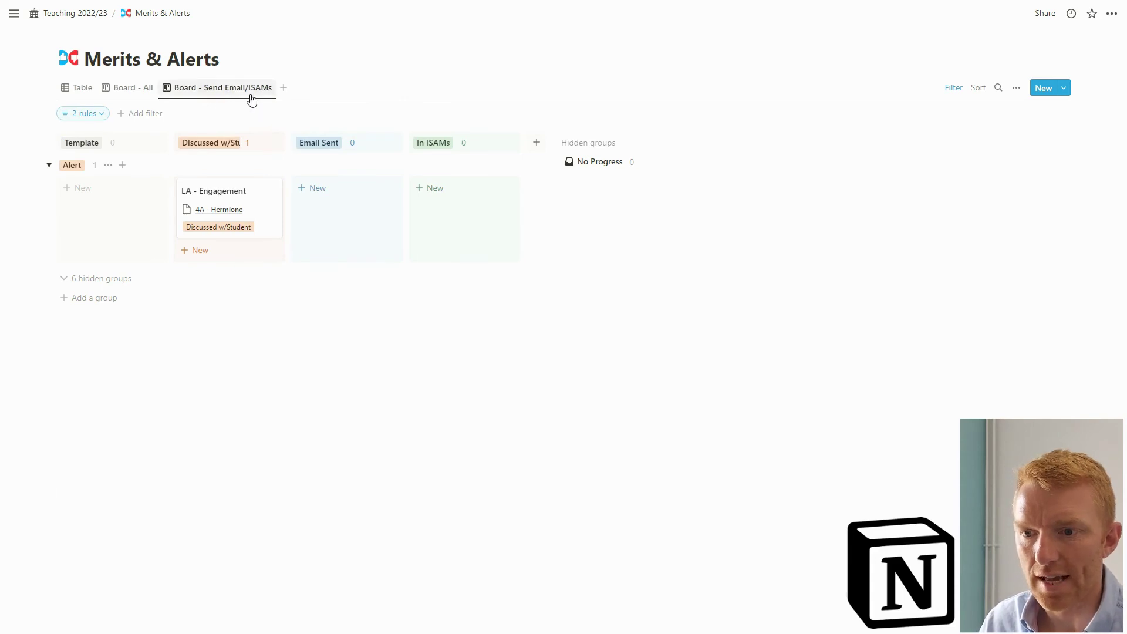
{"action": "left_click", "coordinate": [94, 114]}
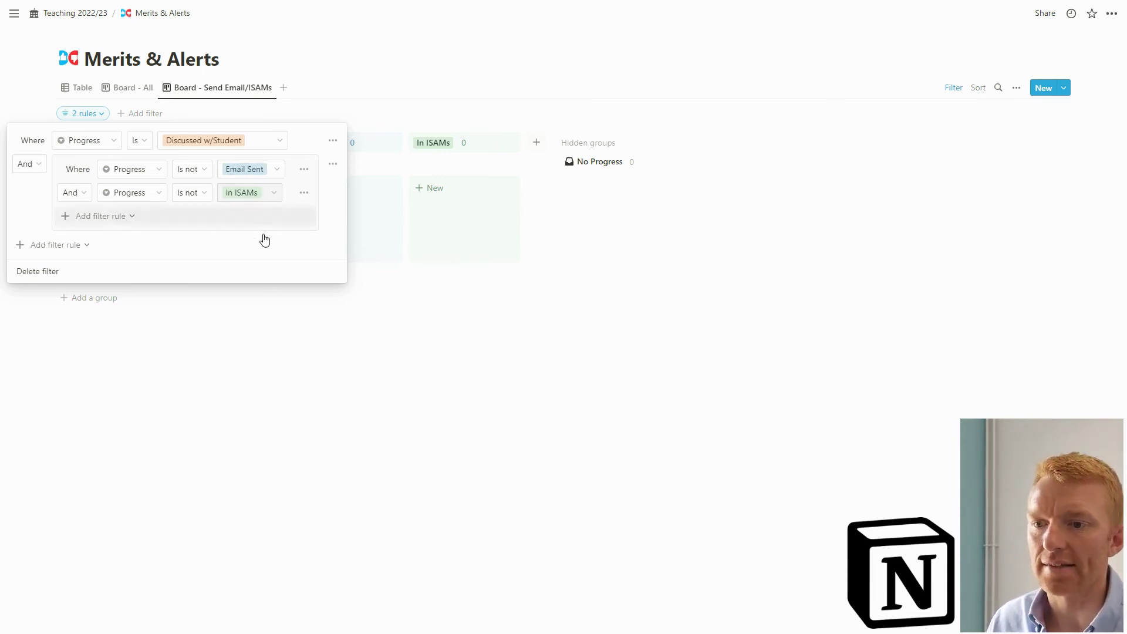
{"action": "left_click", "coordinate": [398, 383]}
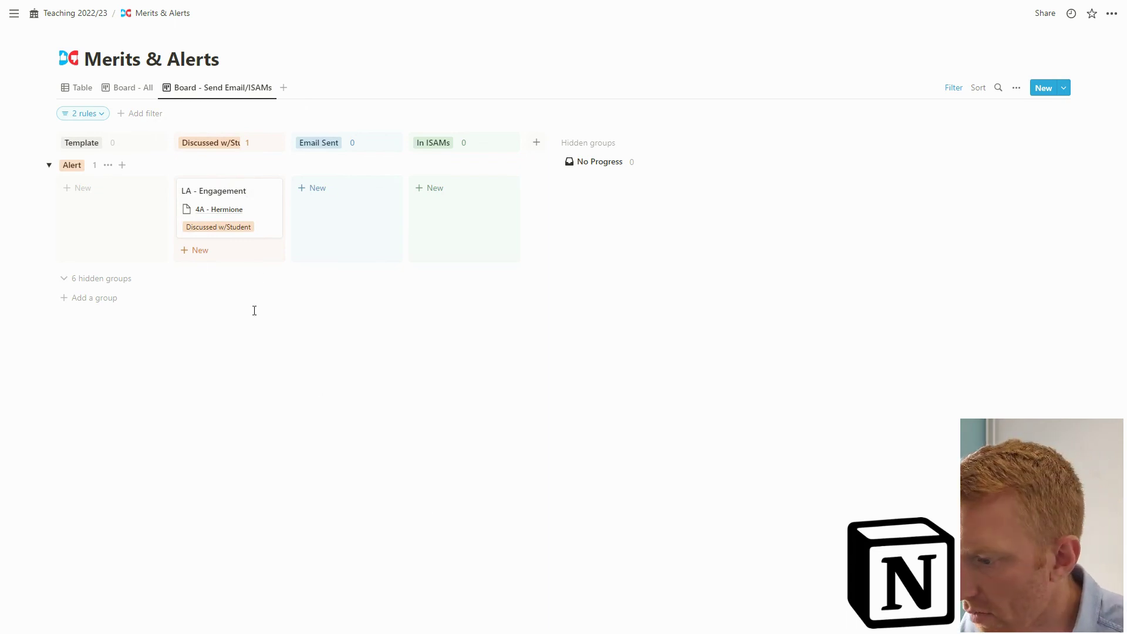
Move the LA - Engagement card into In ISAMs, then check the board's 2 Progress filter rules
{"action": "left_click", "coordinate": [257, 219]}
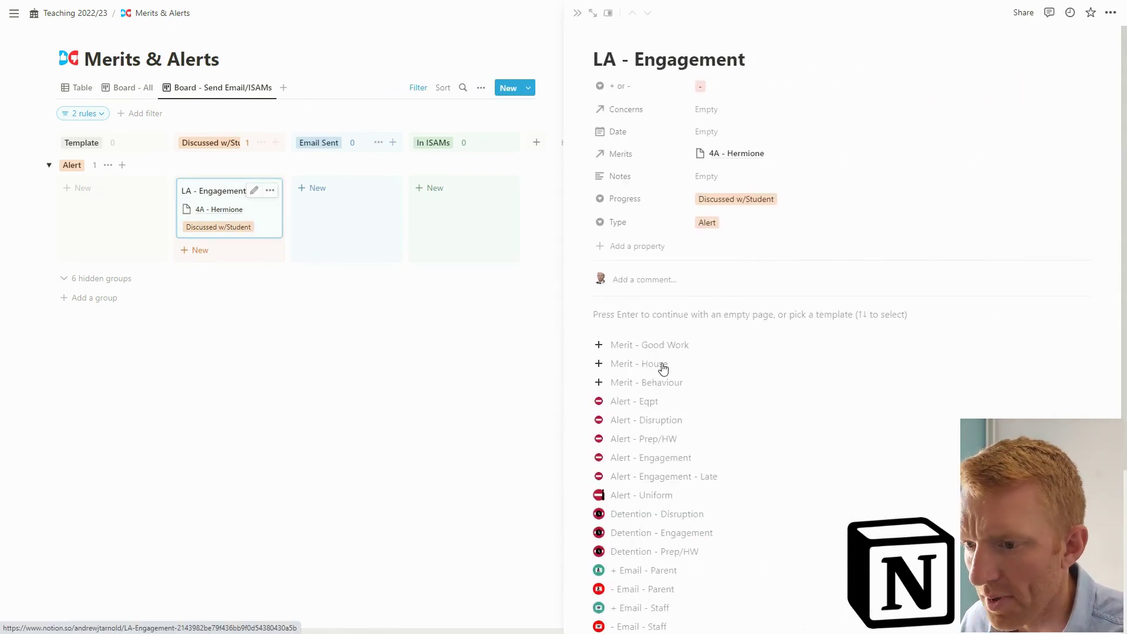
{"action": "left_click", "coordinate": [405, 395]}
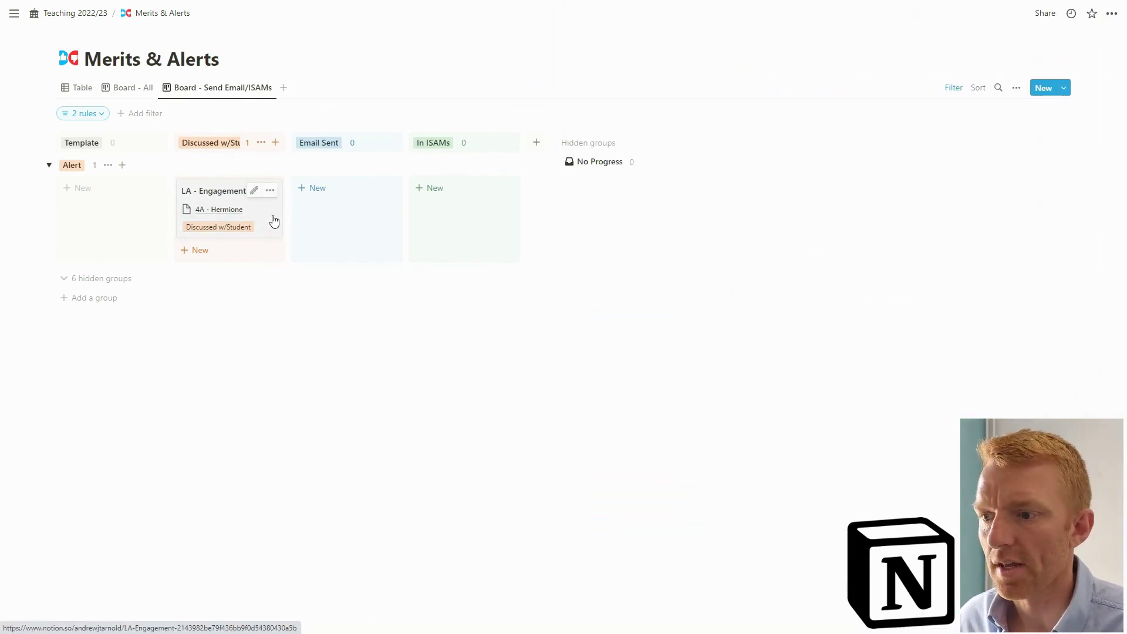
{"action": "left_click_drag", "start_coordinate": [272, 219], "coordinate": [479, 224]}
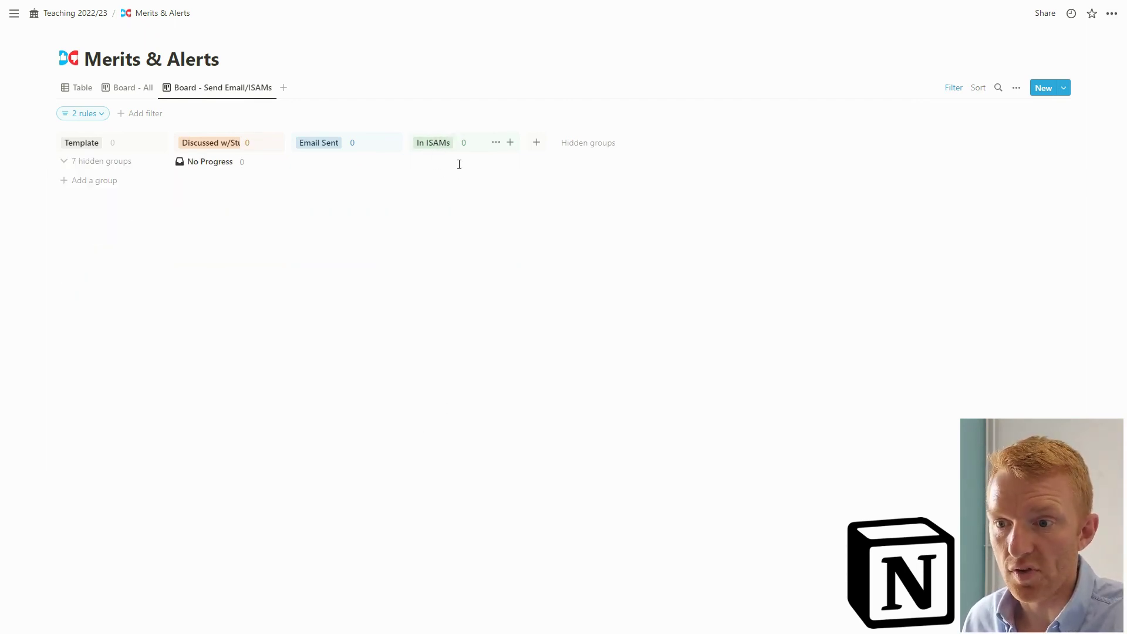
{"action": "left_click", "coordinate": [88, 115]}
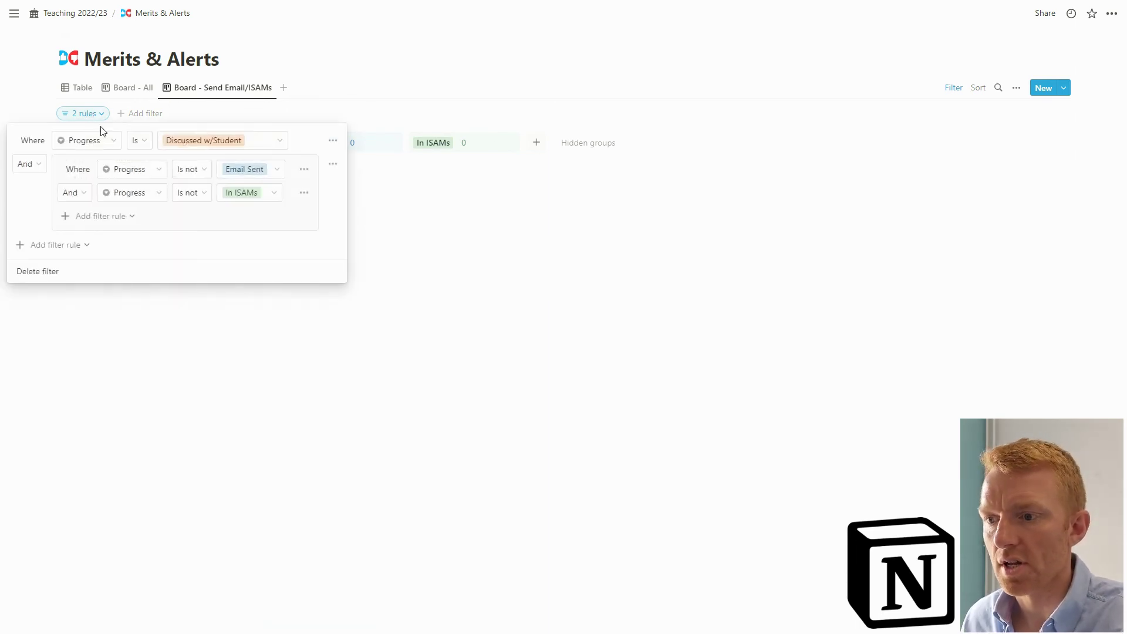
{"action": "left_click", "coordinate": [465, 311]}
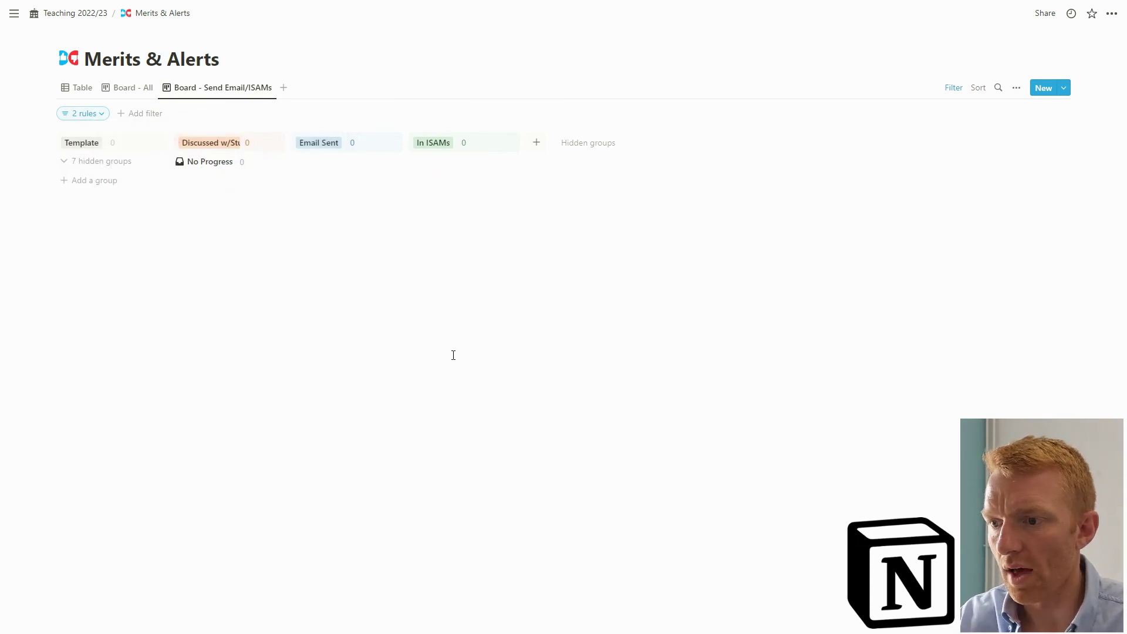